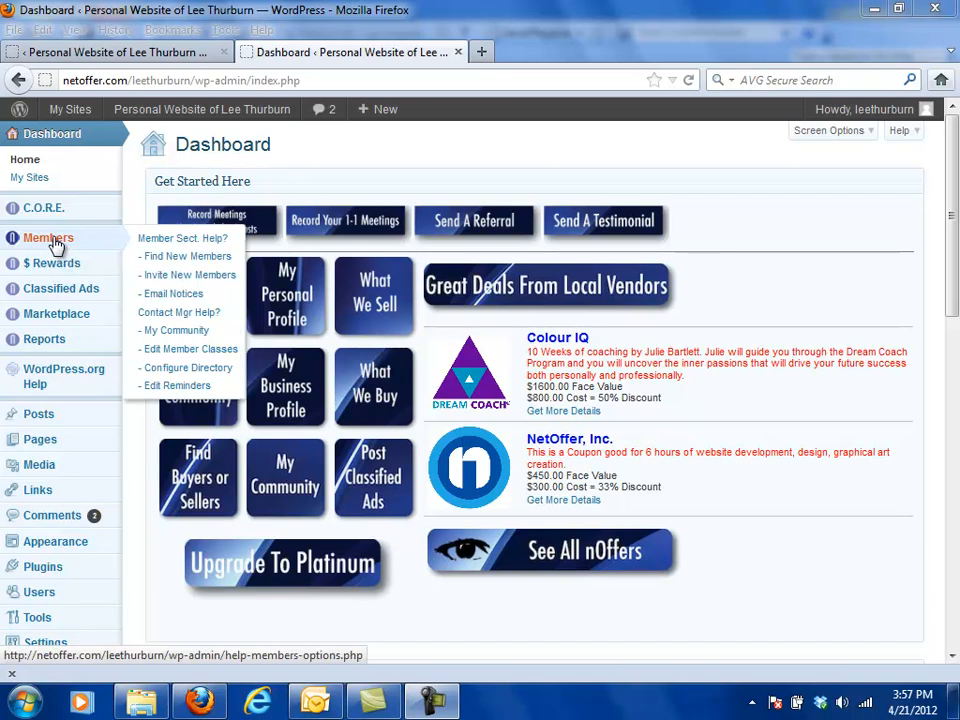
Open the Configure Directory page of the Members section and go to its Step One settings
left_click(172, 369)
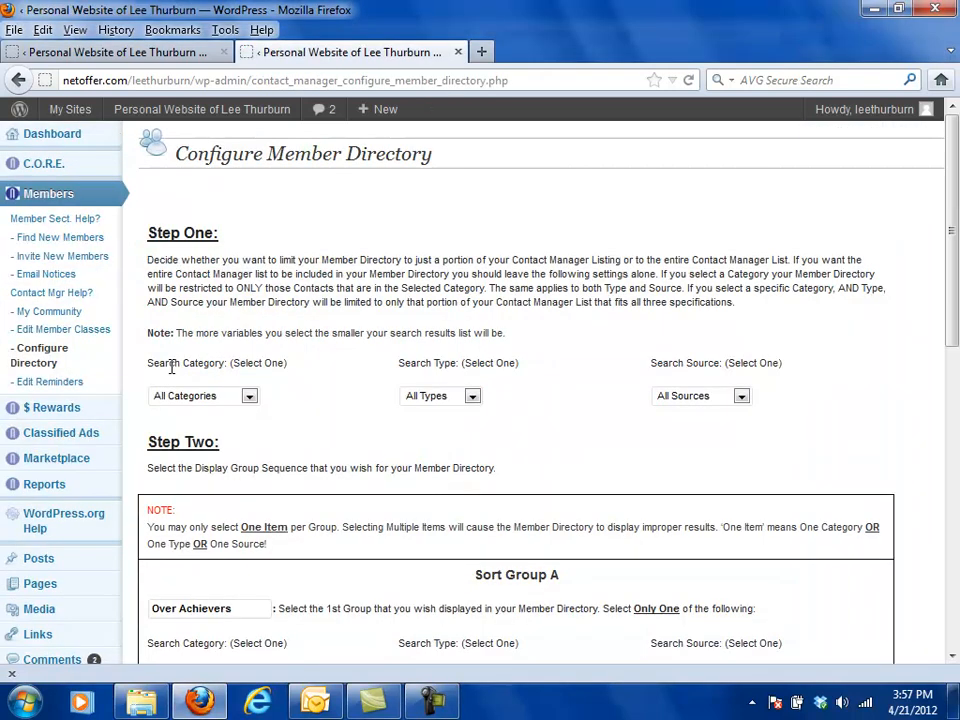
mouse_move(955, 253)
left_mouse_down()
mouse_move(954, 507)
mouse_move(955, 255)
left_mouse_up()
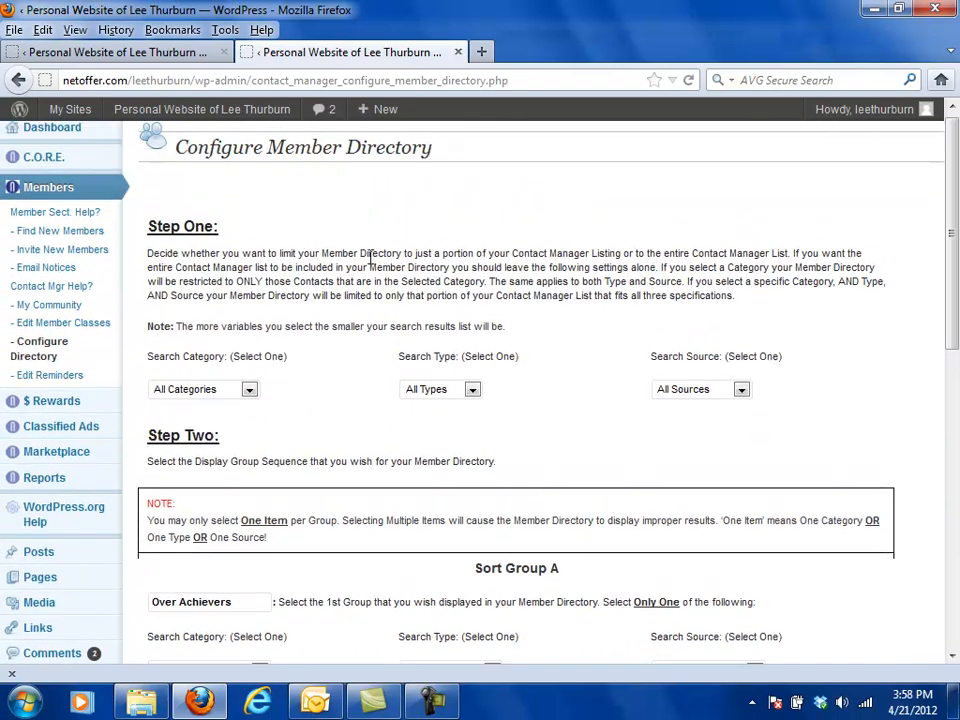
left_click_drag(240, 238, 148, 233)
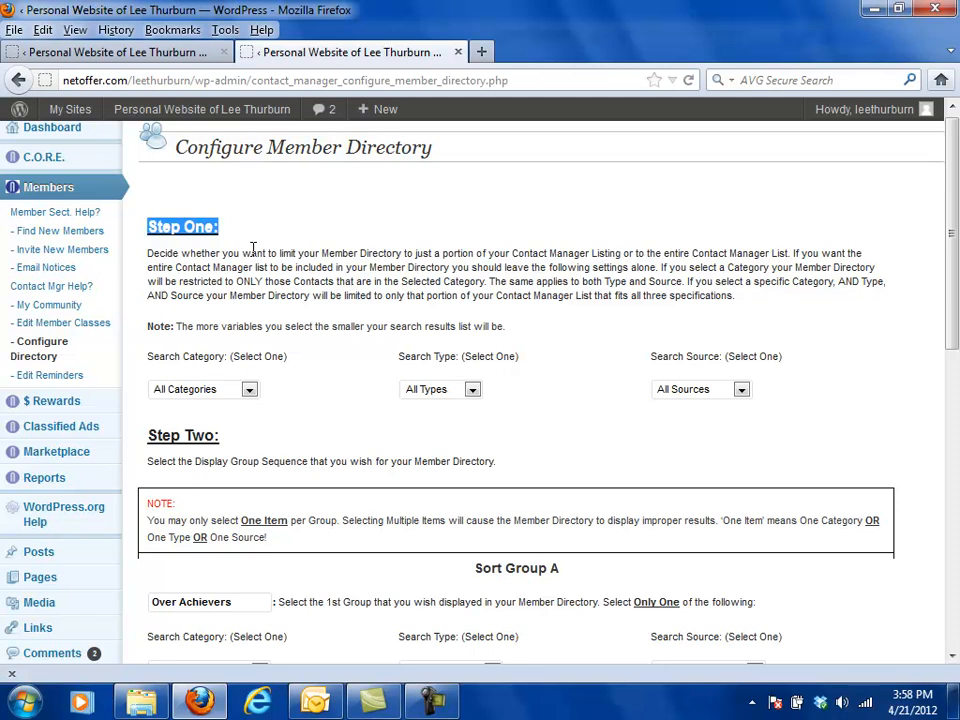
Examine the Step One search category, type and source choices available for limiting the member directory
left_click(250, 391)
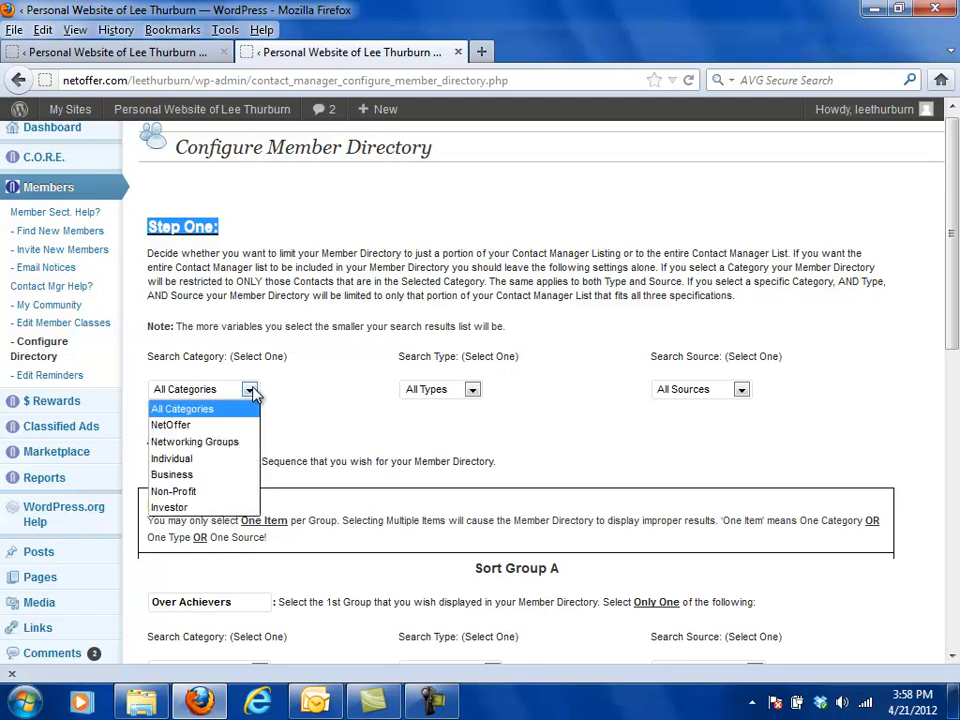
left_click(160, 408)
left_click(435, 390)
left_click(432, 390)
left_click(693, 389)
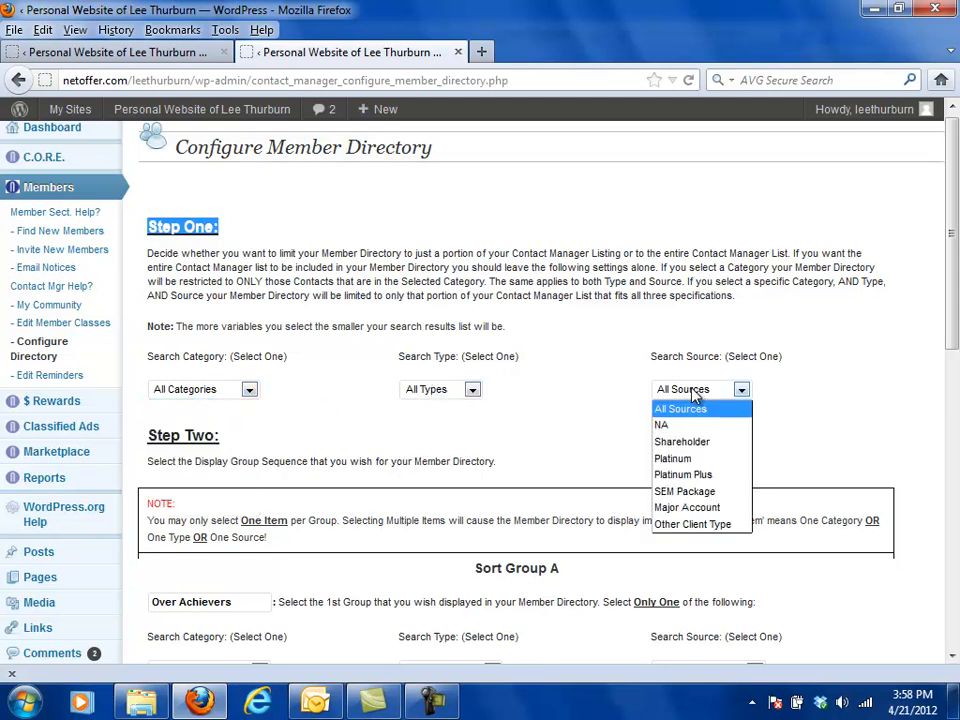
left_click(695, 392)
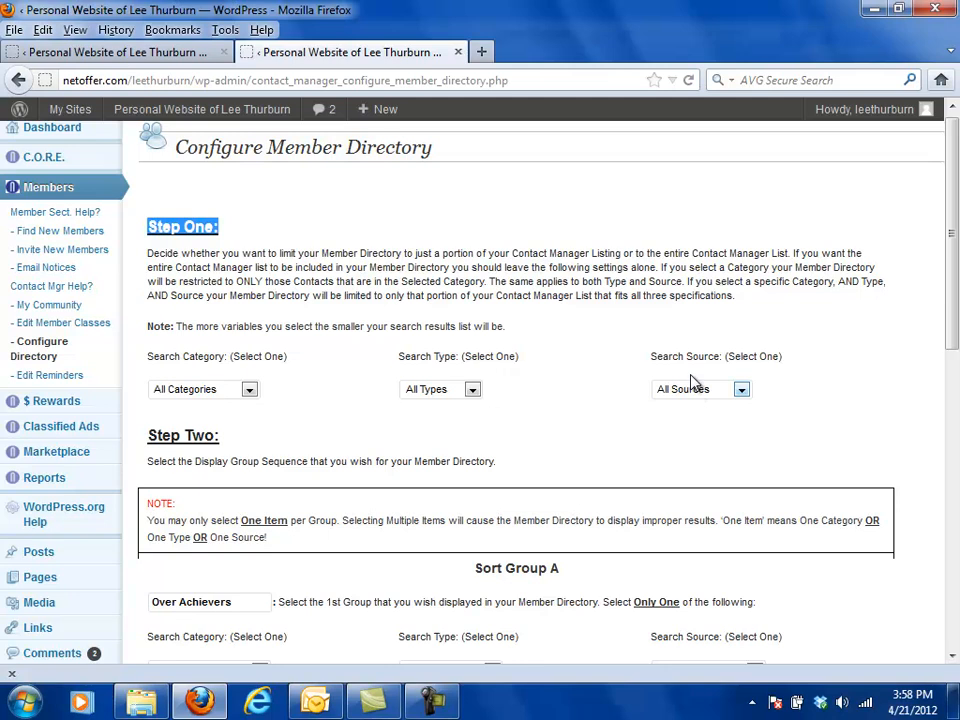
left_click(249, 391)
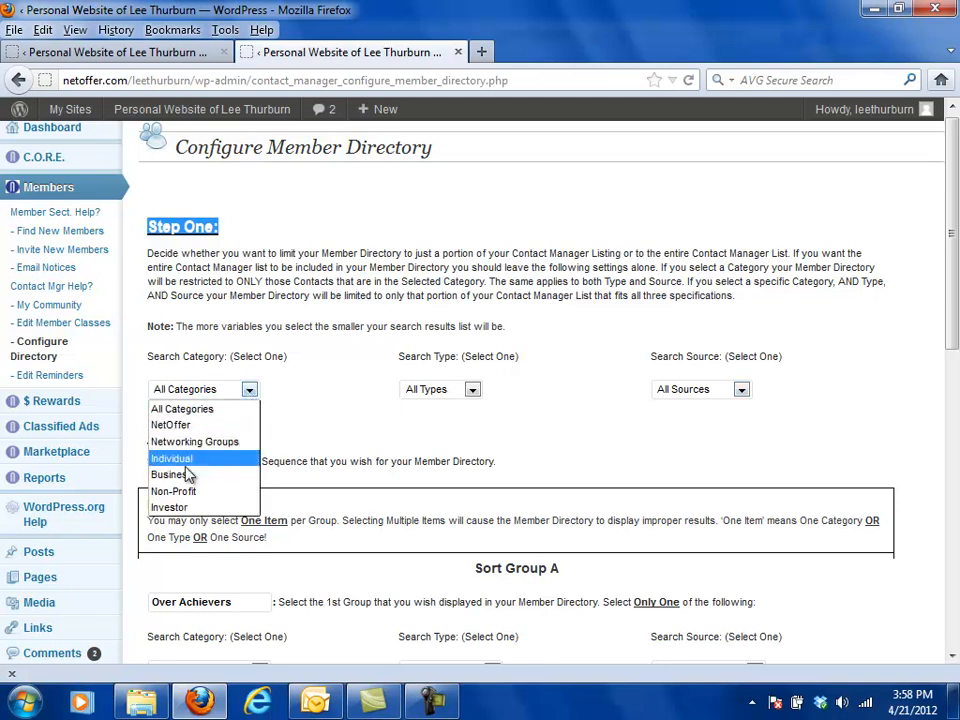
left_click(250, 391)
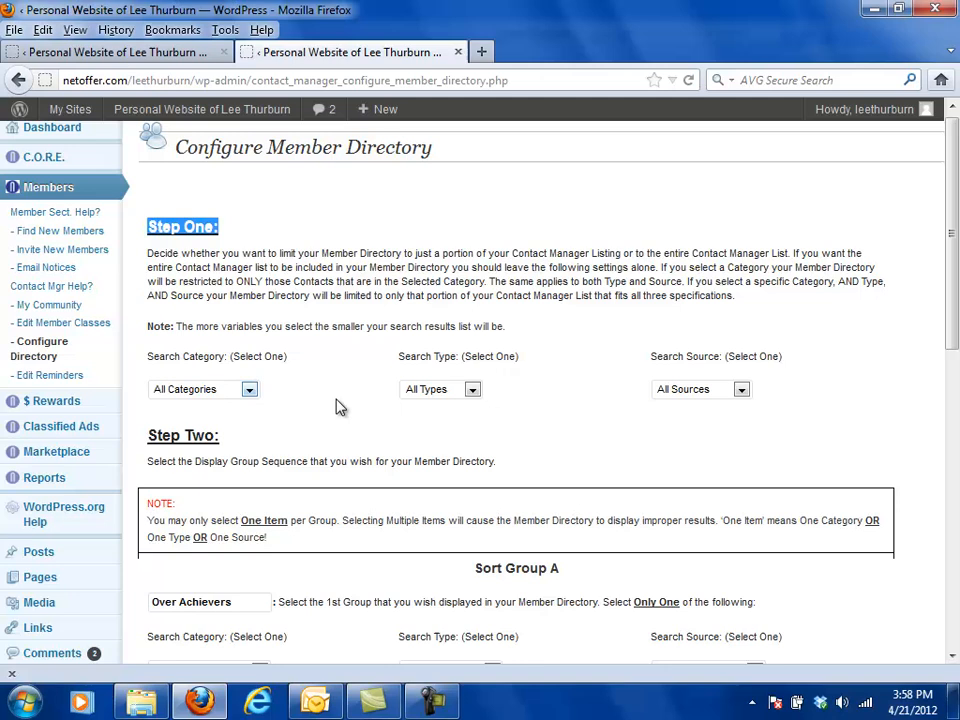
left_click(473, 391)
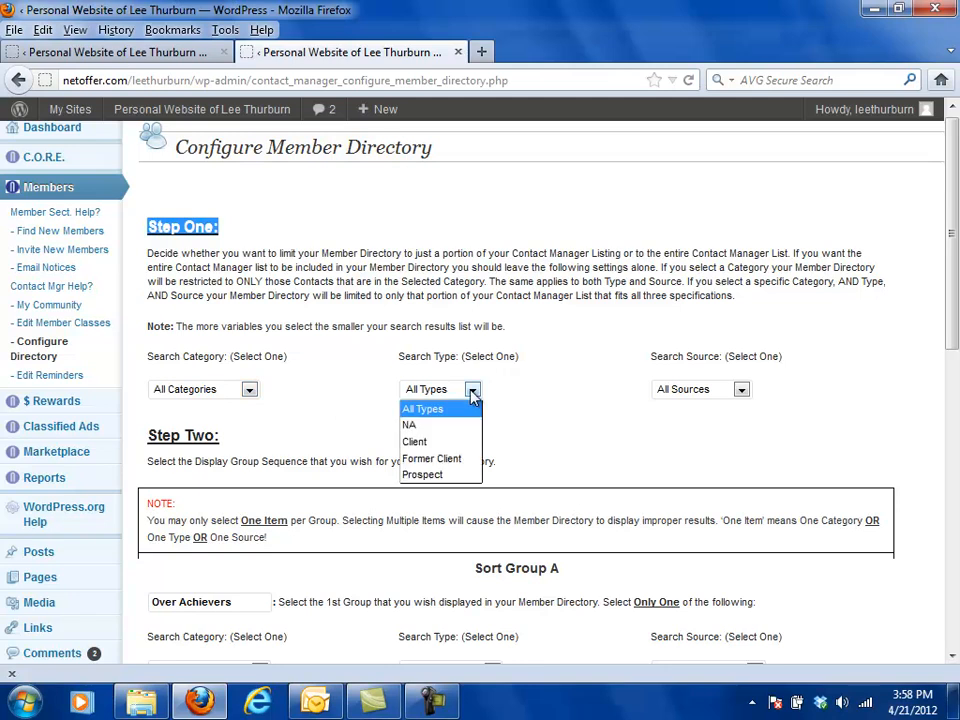
left_click(473, 391)
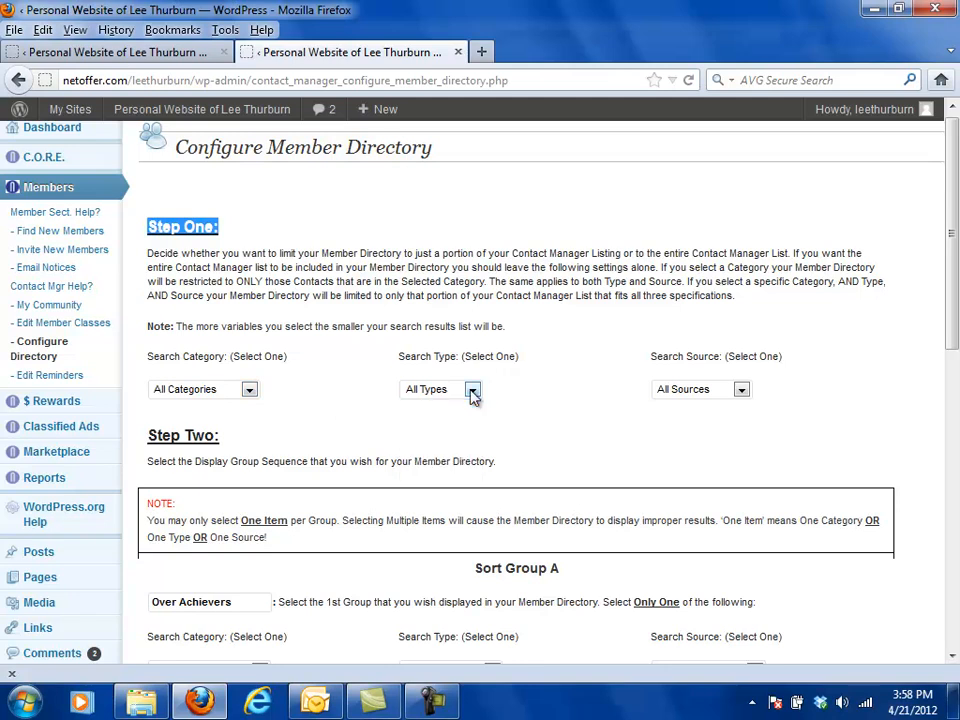
left_click(745, 395)
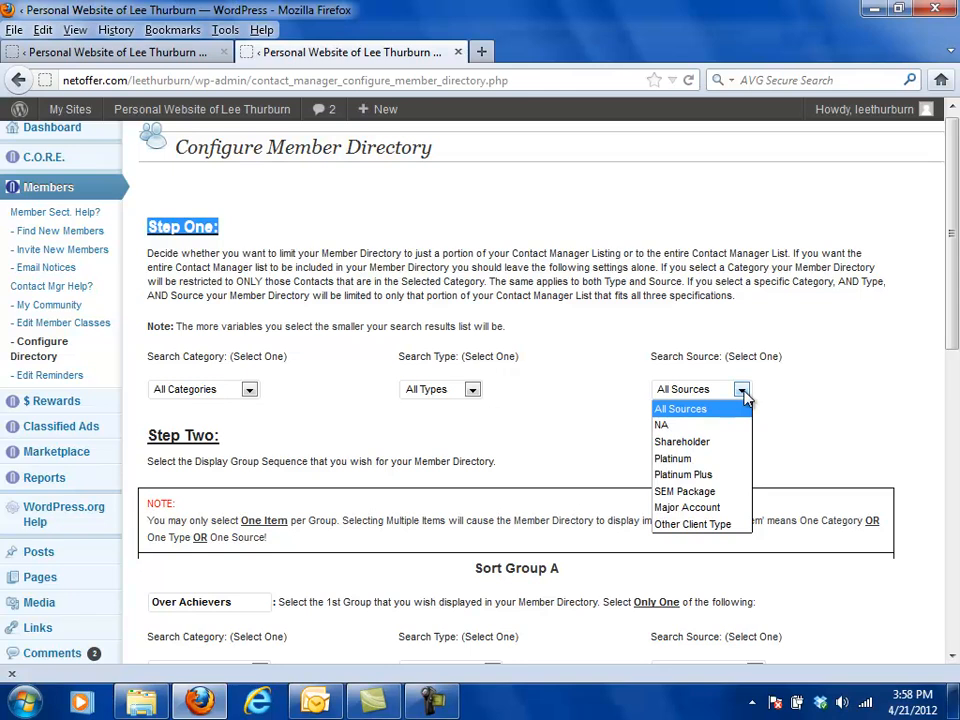
left_click(744, 392)
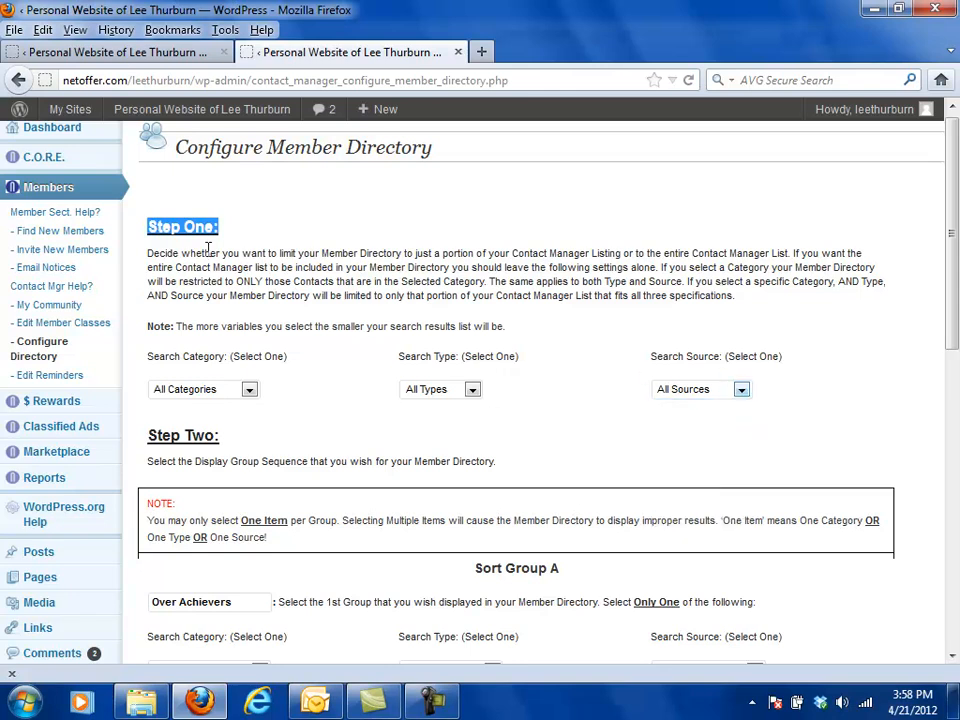
left_click_drag(203, 253, 214, 254)
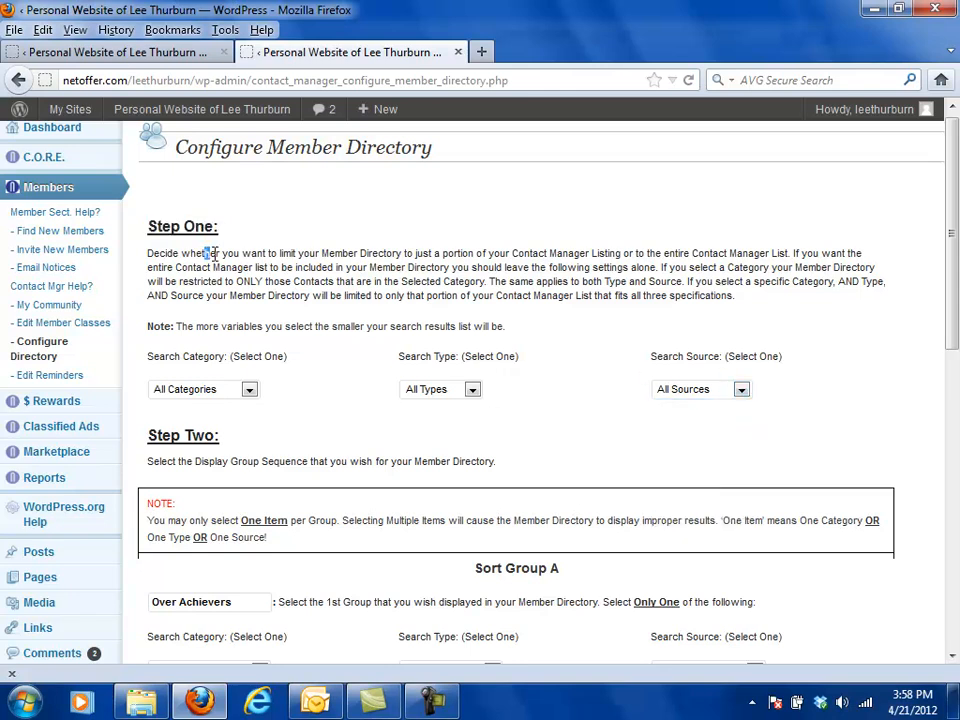
left_click(249, 390)
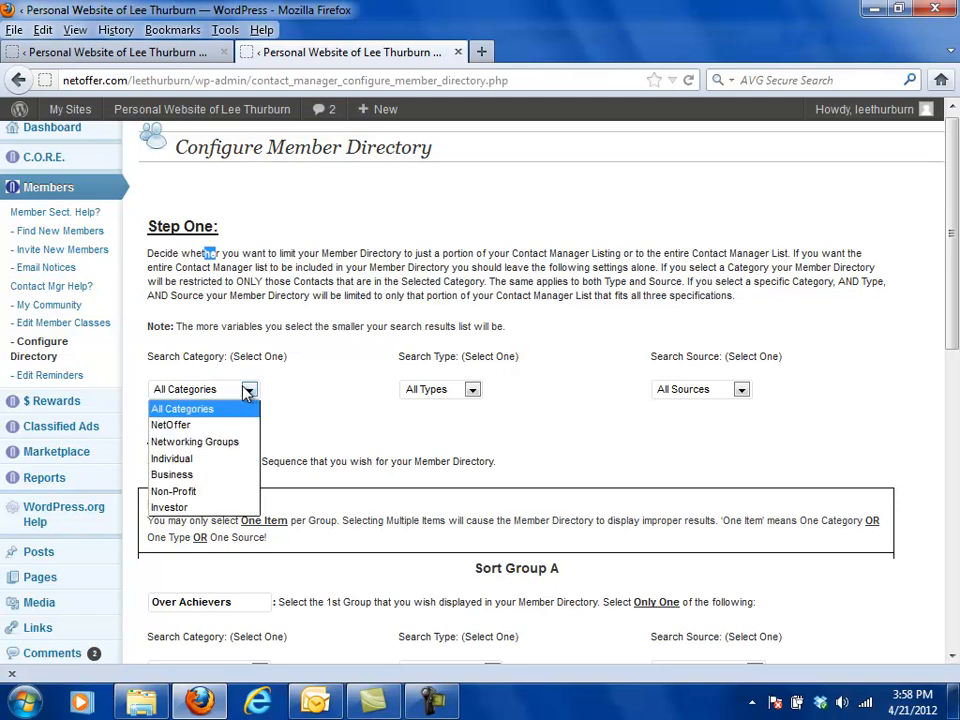
left_click(248, 391)
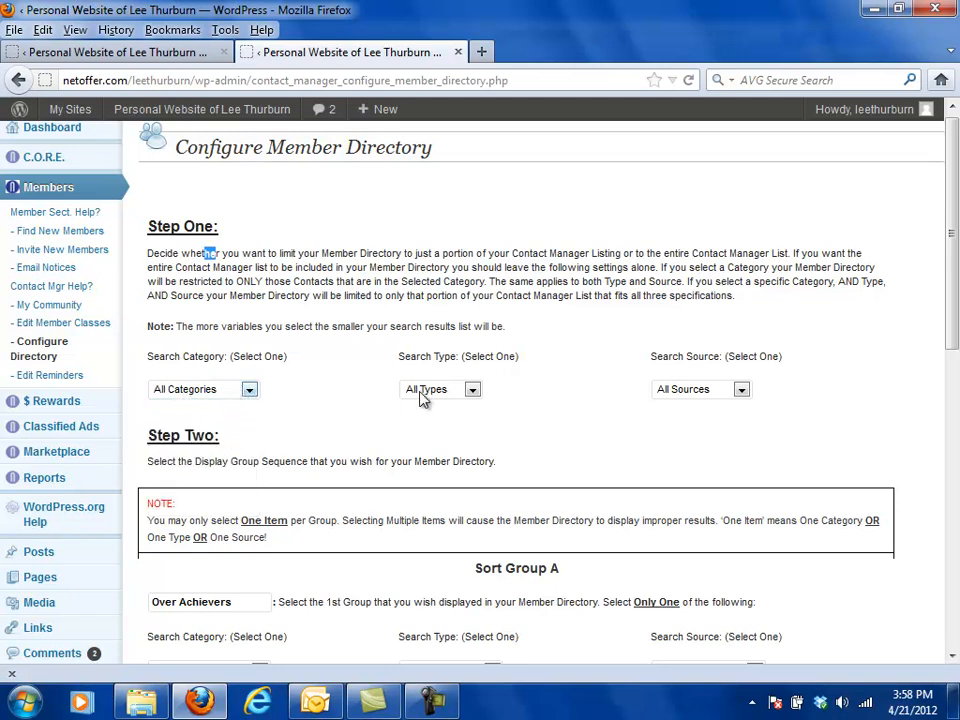
Set the Step One search category to Business and look over the sort groups below
left_click(249, 390)
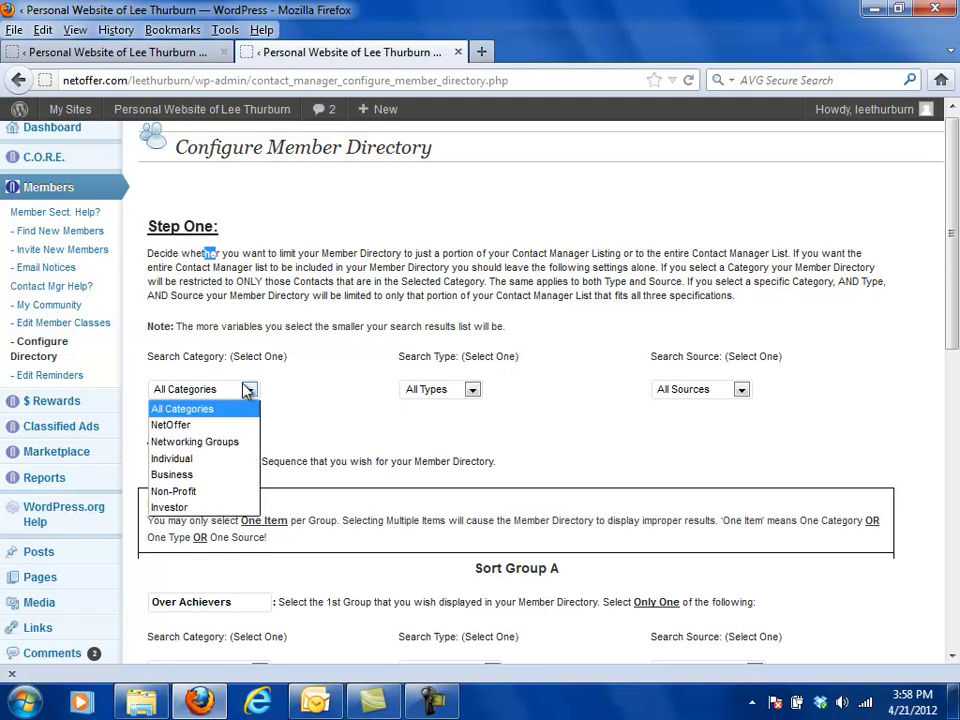
left_click(185, 476)
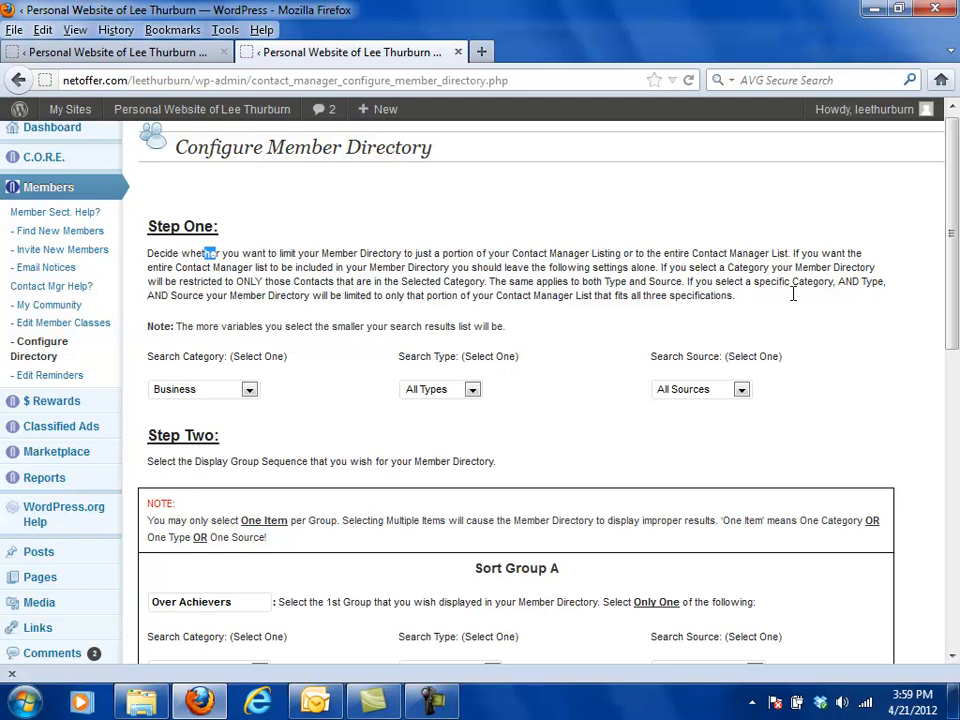
left_click_drag(955, 212, 955, 316)
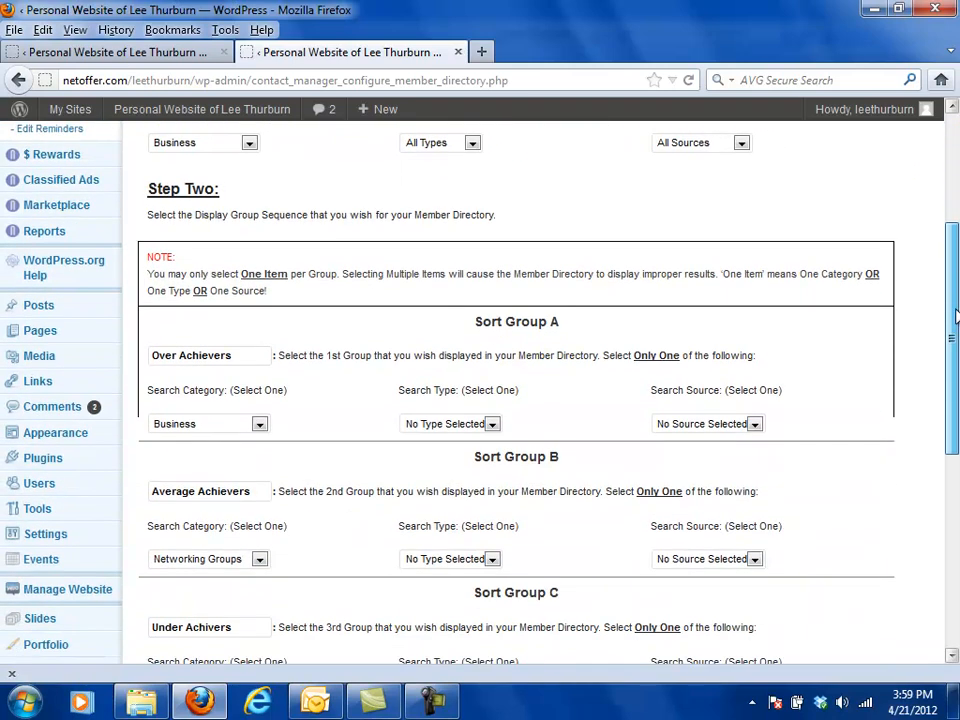
left_click_drag(955, 316, 955, 271)
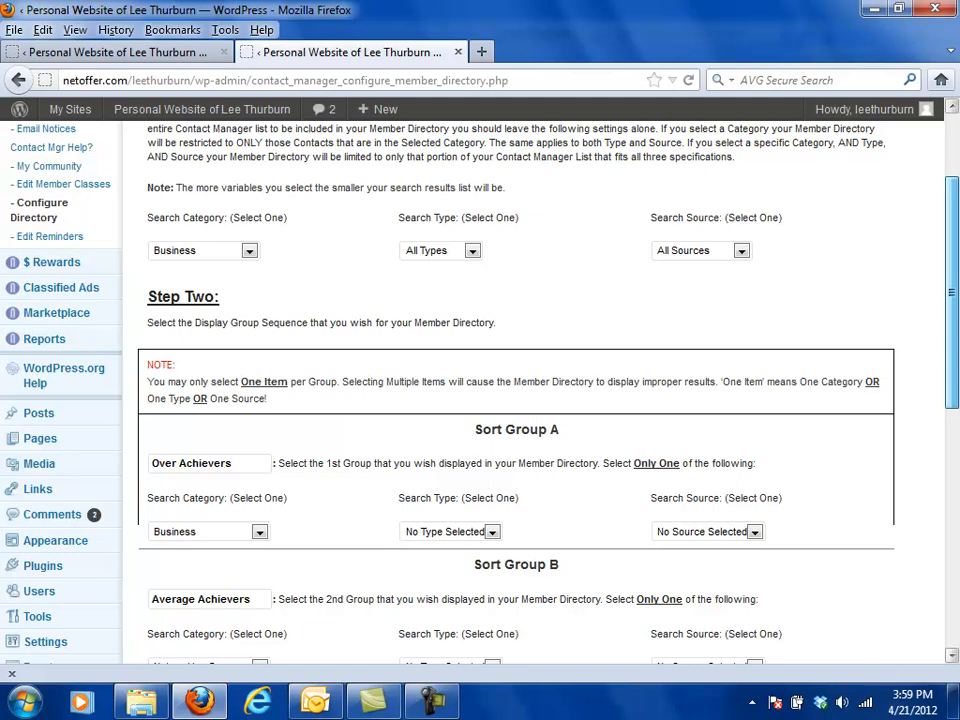
left_click_drag(953, 291, 957, 305)
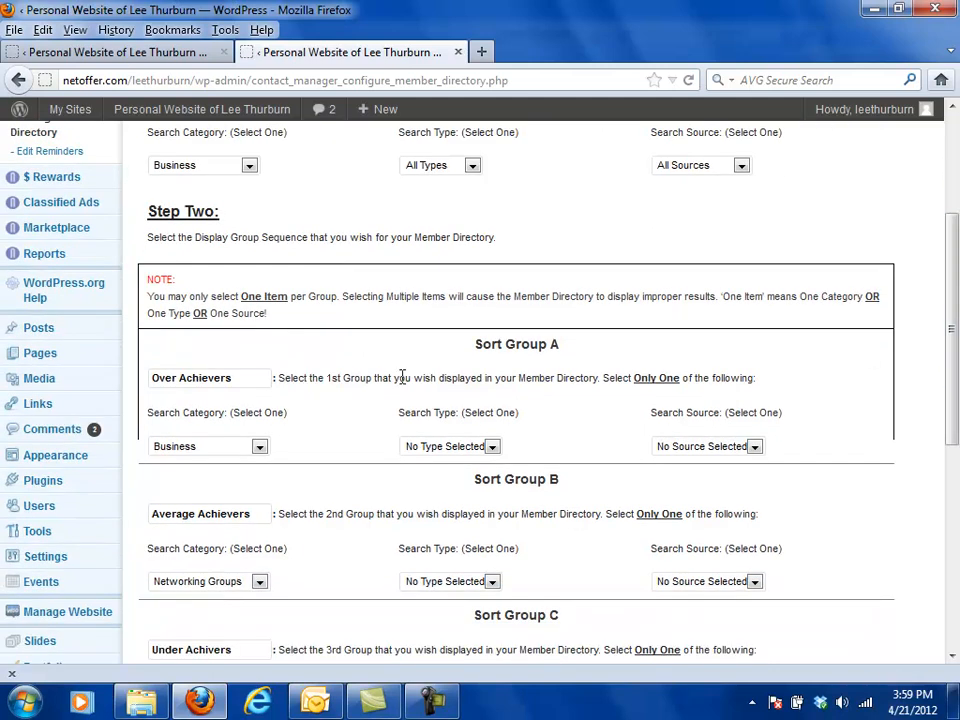
Set the Step One search category back to All Categories
left_click(249, 166)
left_click(221, 186)
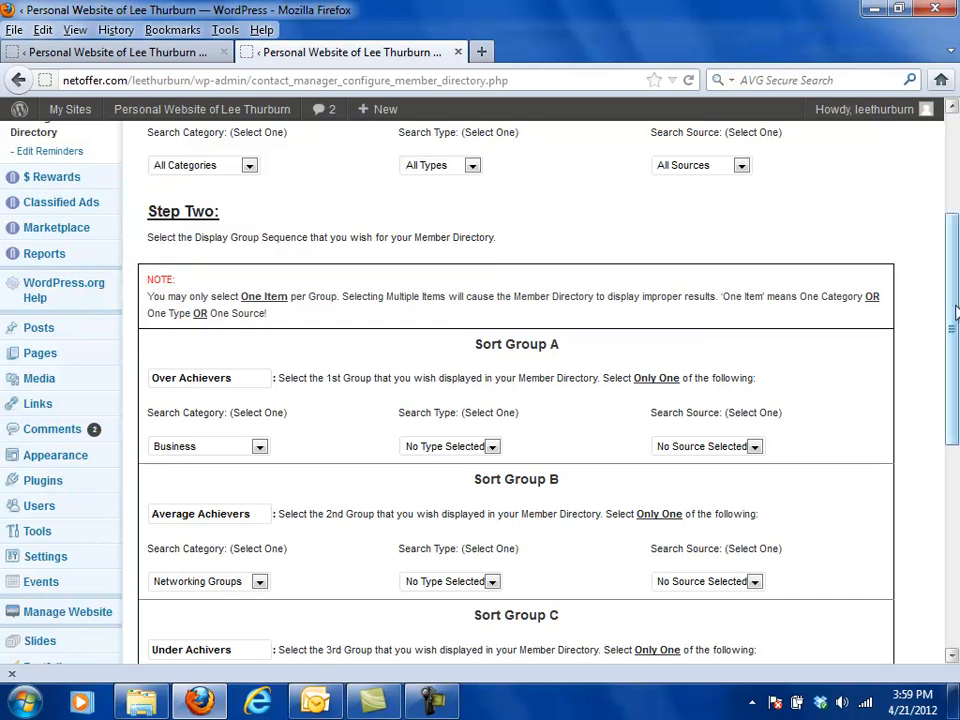
Examine the Step Two display sequence with Sort Groups A to D, including the title of Sort Group A
scroll(953, 312, "up", 3)
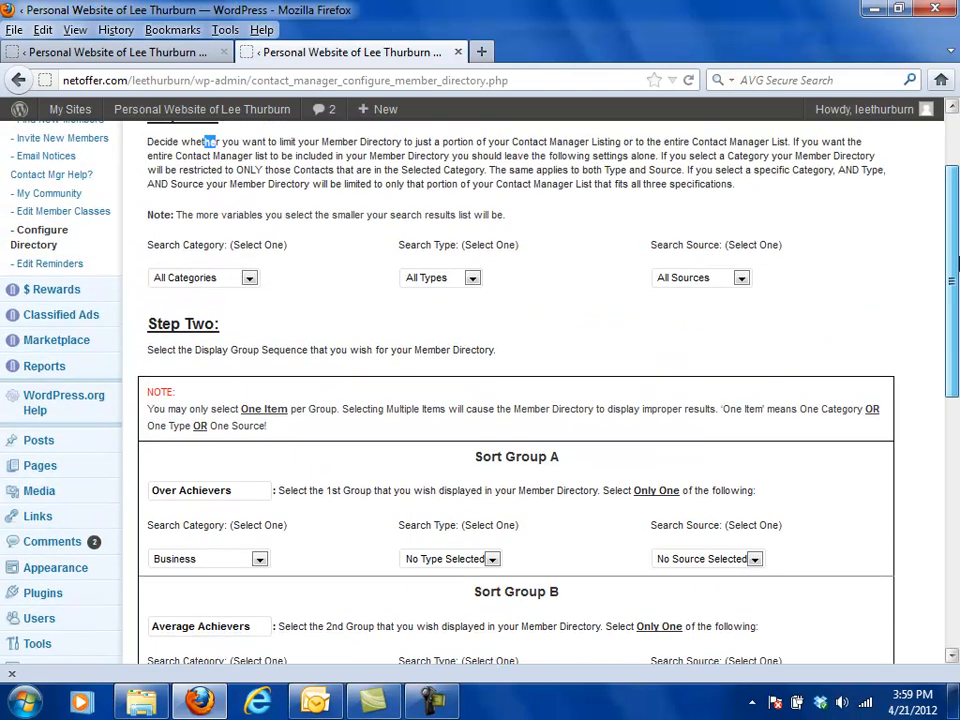
left_click_drag(257, 188, 484, 375)
left_click_drag(272, 372, 140, 380)
left_click_drag(231, 386, 148, 376)
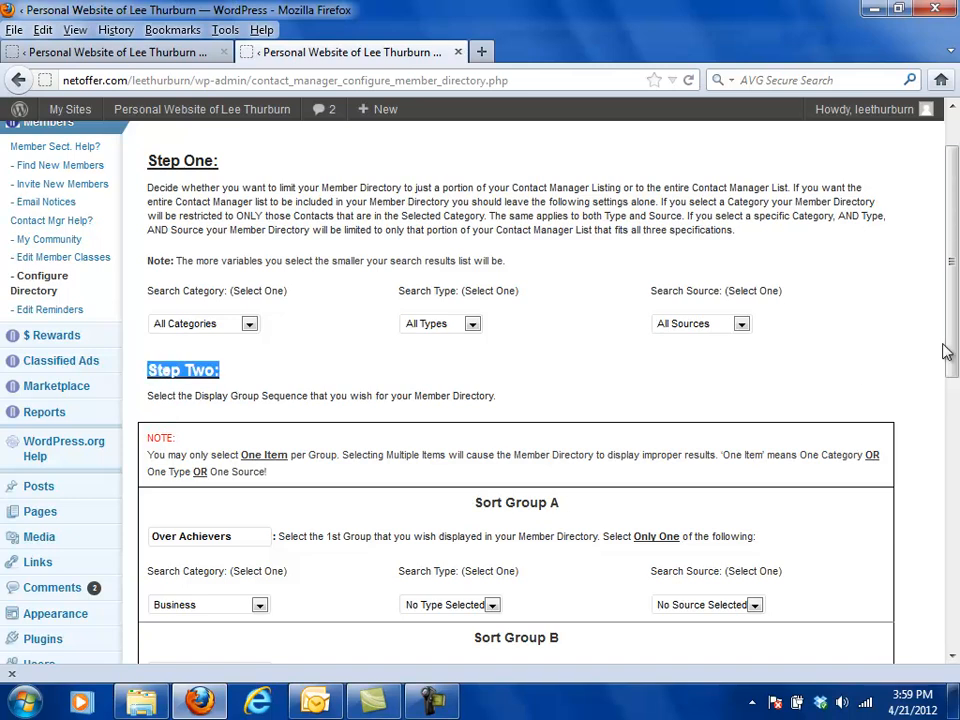
left_click_drag(956, 268, 937, 389)
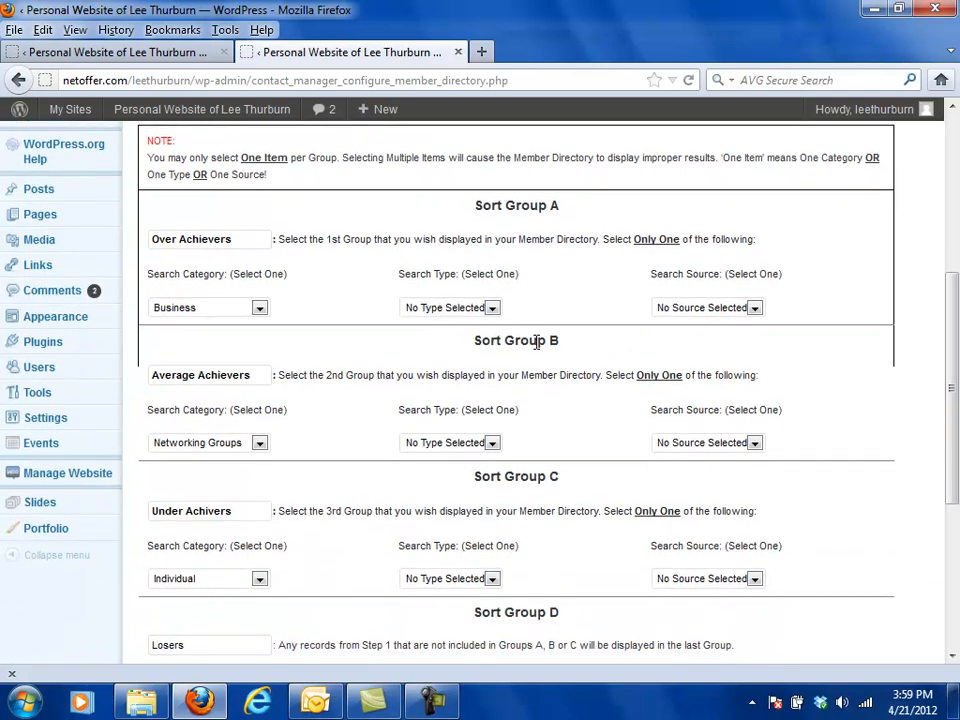
left_click_drag(509, 481, 518, 478)
left_click_drag(488, 612, 513, 607)
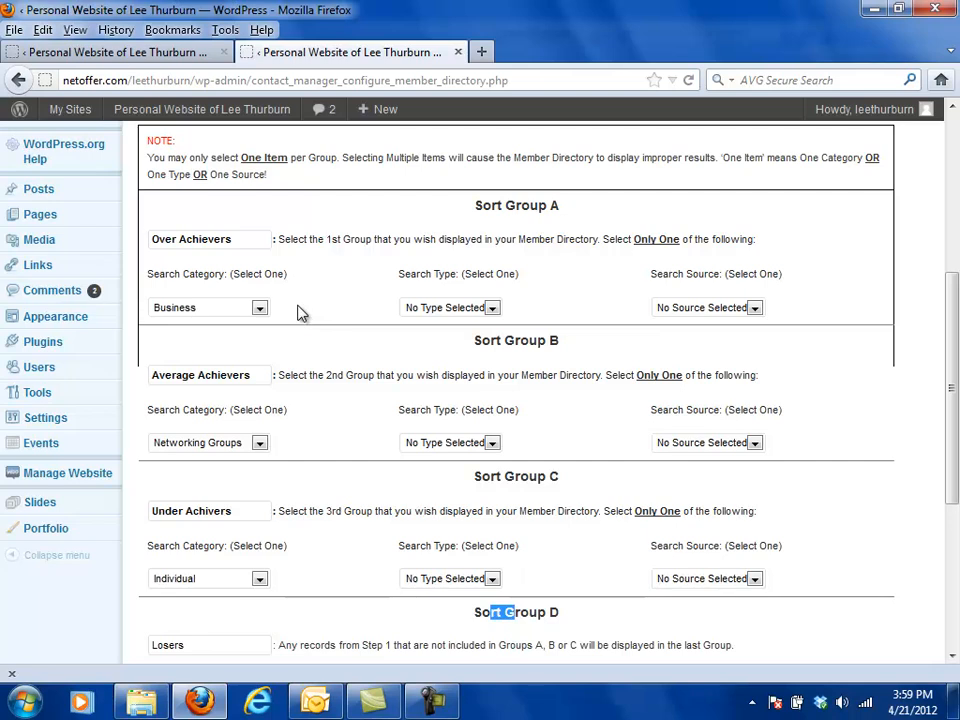
left_click_drag(476, 205, 553, 204)
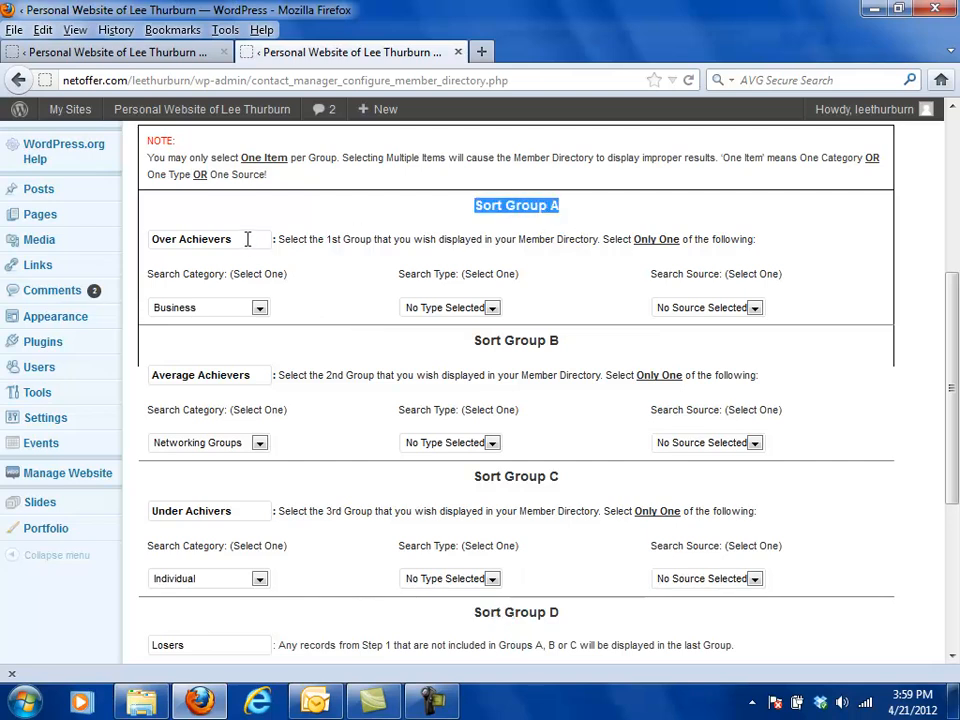
left_click_drag(249, 239, 150, 241)
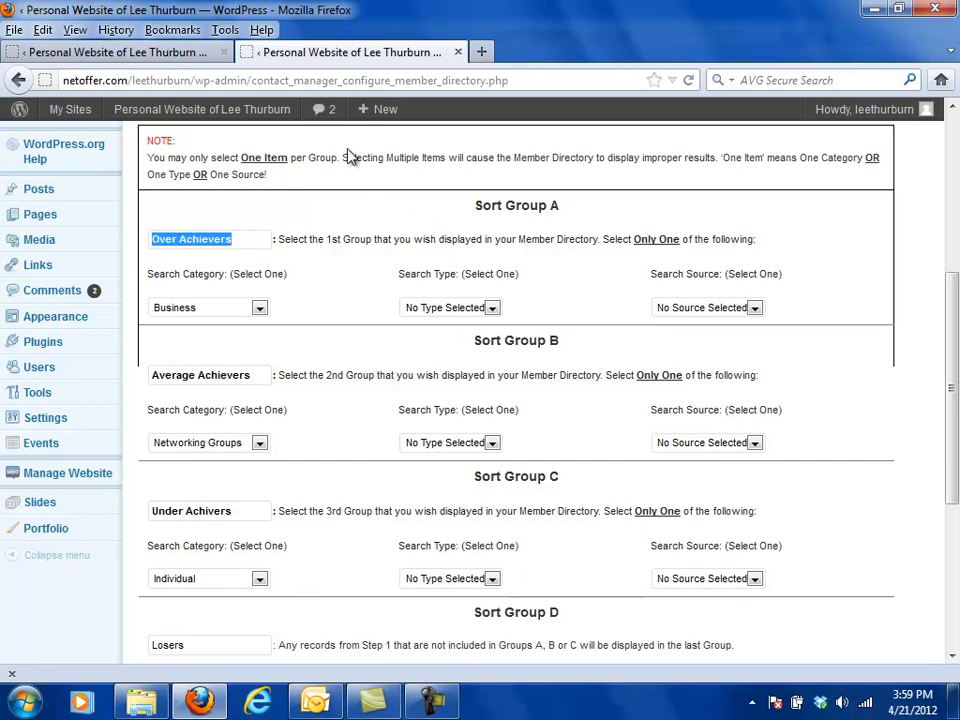
Open the public personal website in a new browser tab and go to its Member Directory page
left_click(481, 58)
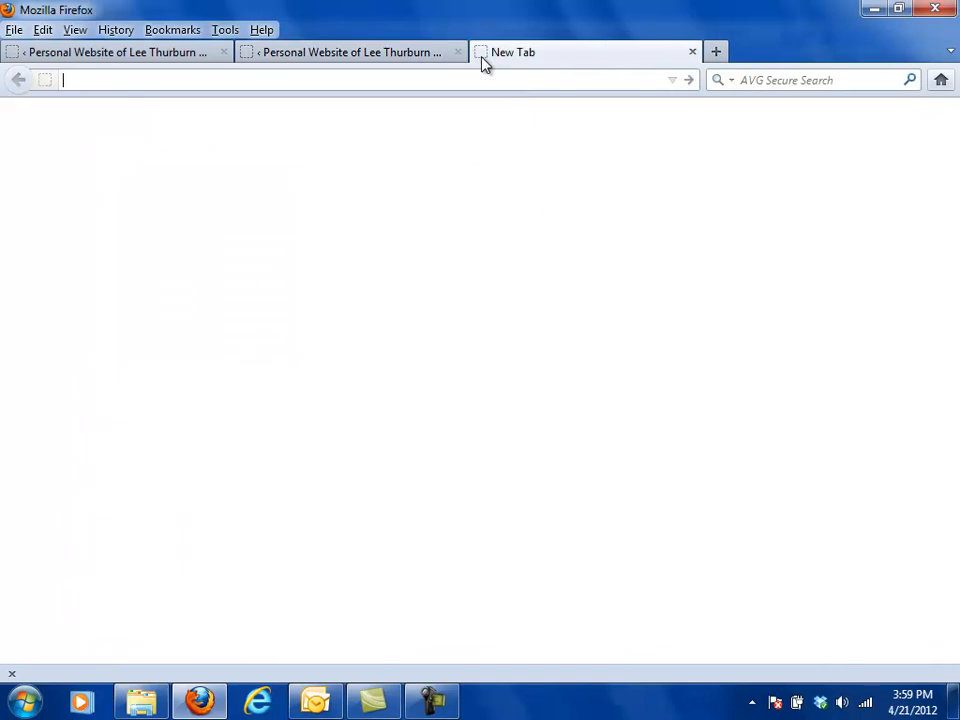
type("lee")
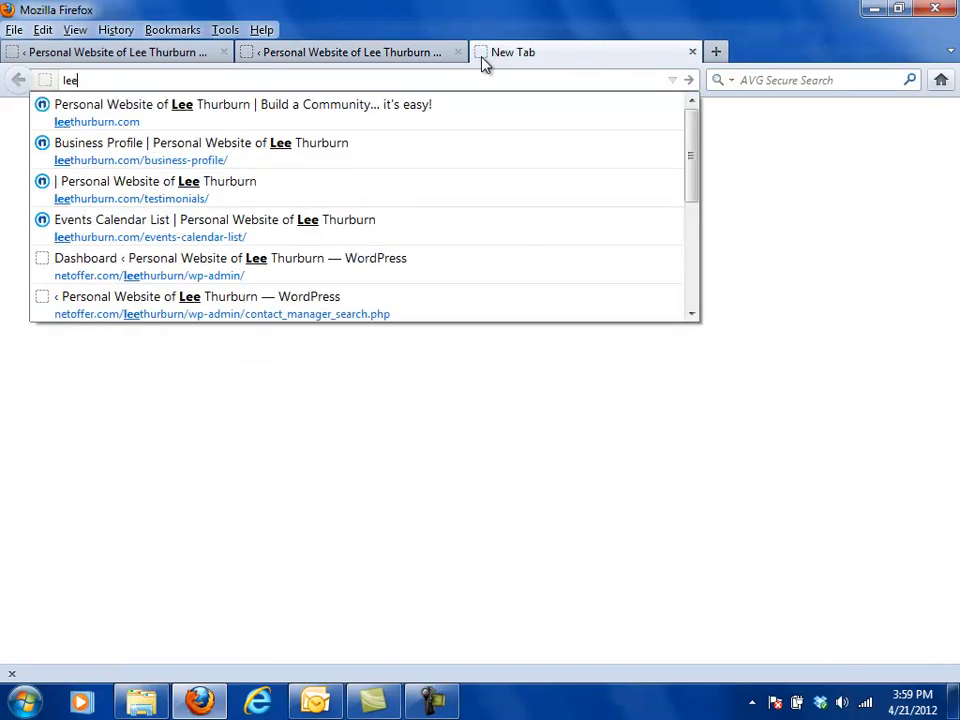
key("Down")
key("Return")
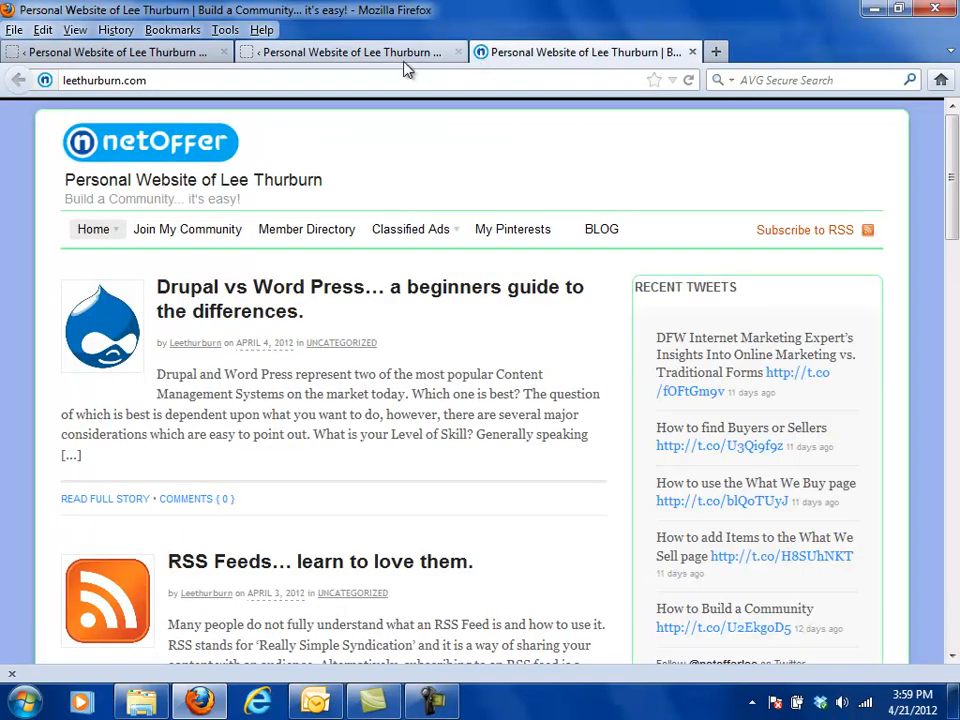
left_click(305, 230)
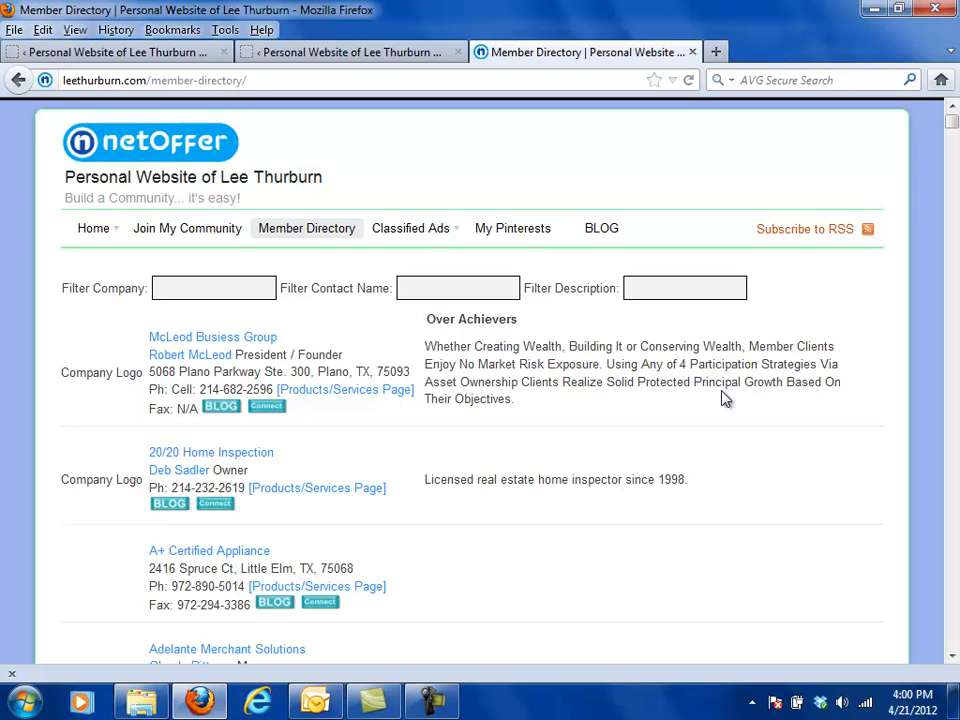
Examine the first listing in the public Member Directory and the Over Achievers heading above it
left_click_drag(558, 410, 143, 355)
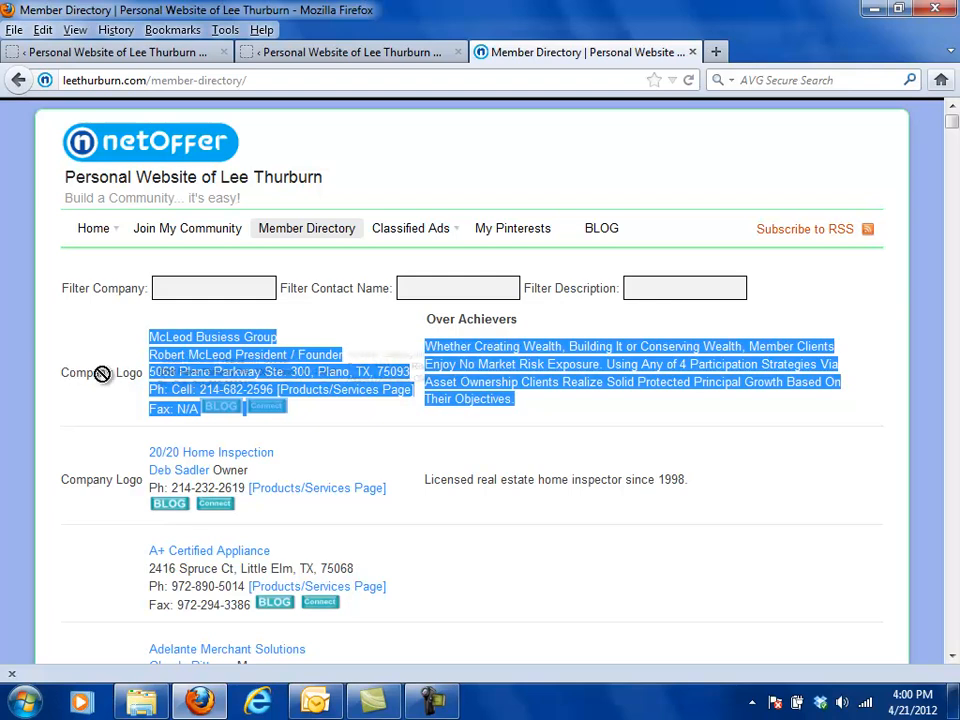
left_click(438, 323)
left_click_drag(428, 320, 520, 333)
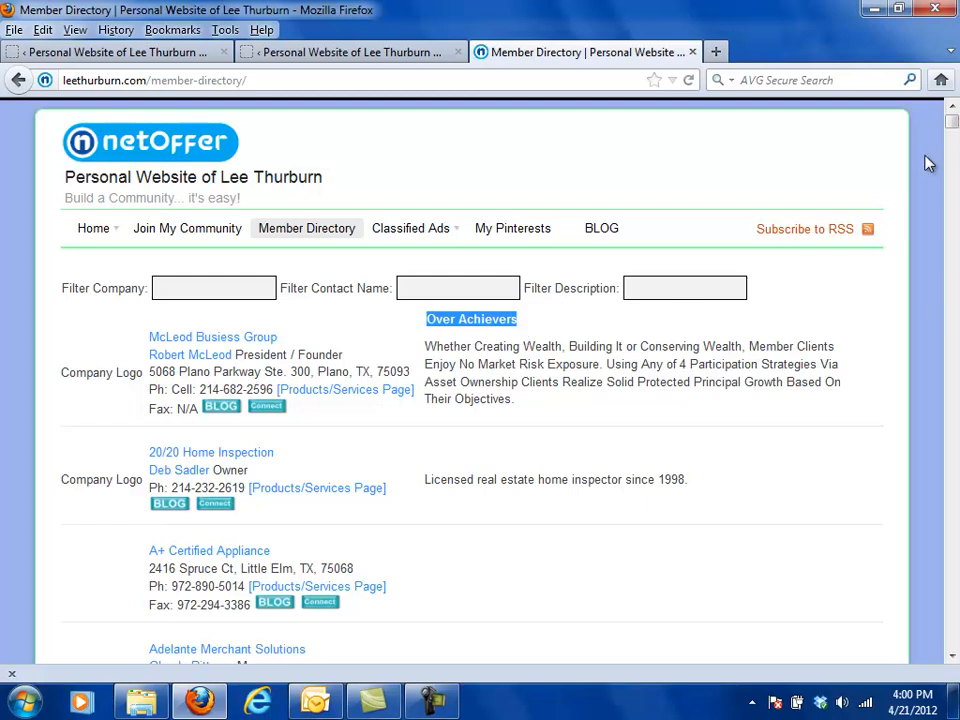
Look through the Over Achievers listings as far as the Average Achievers heading, and return to the start of the directory
scroll(895, 226, "down", 5)
scroll(895, 226, "down", 20)
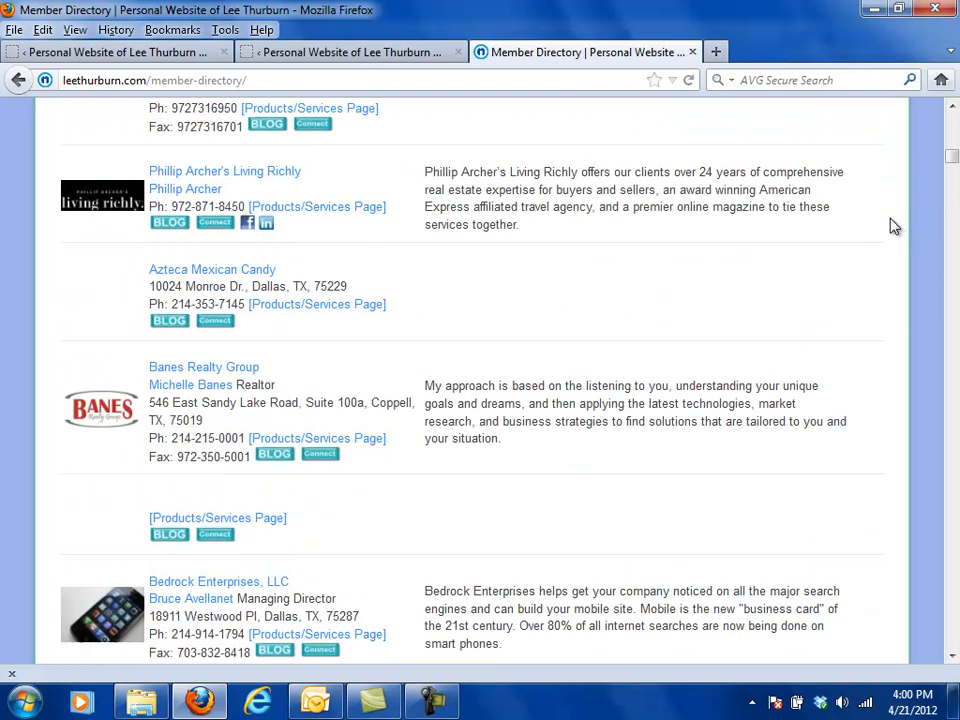
scroll(895, 226, "down", 20)
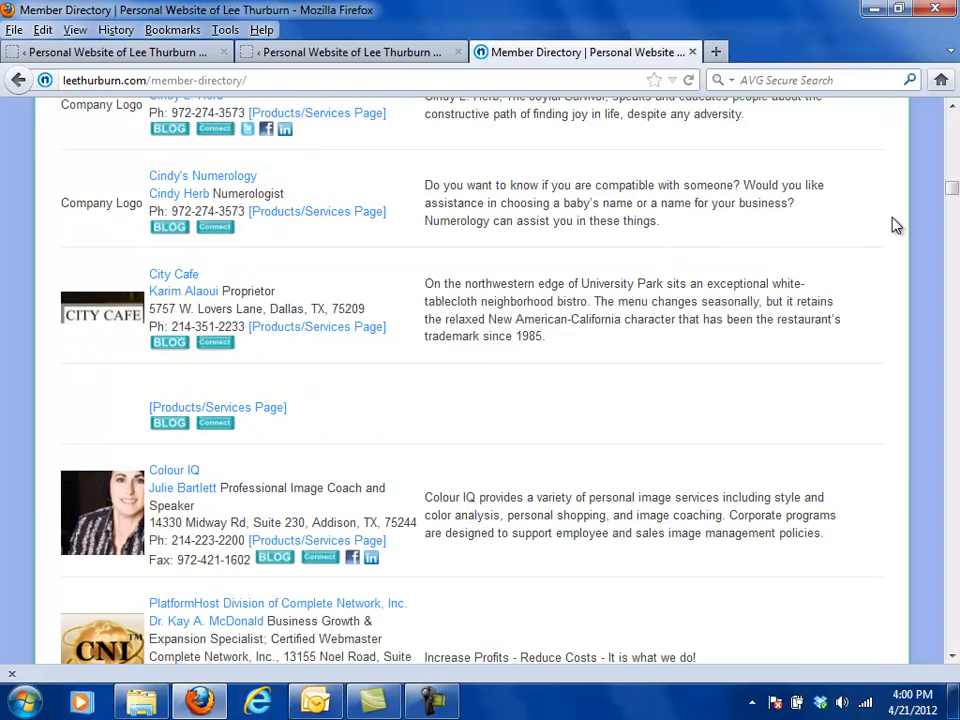
scroll(895, 226, "down", 20)
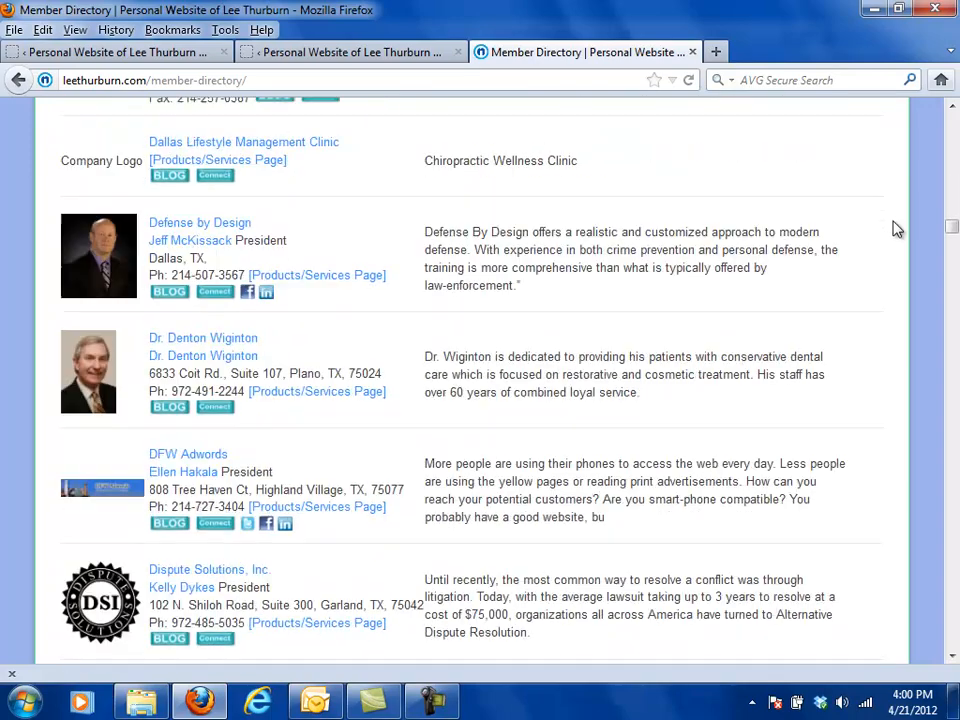
scroll(895, 231, "down", 20)
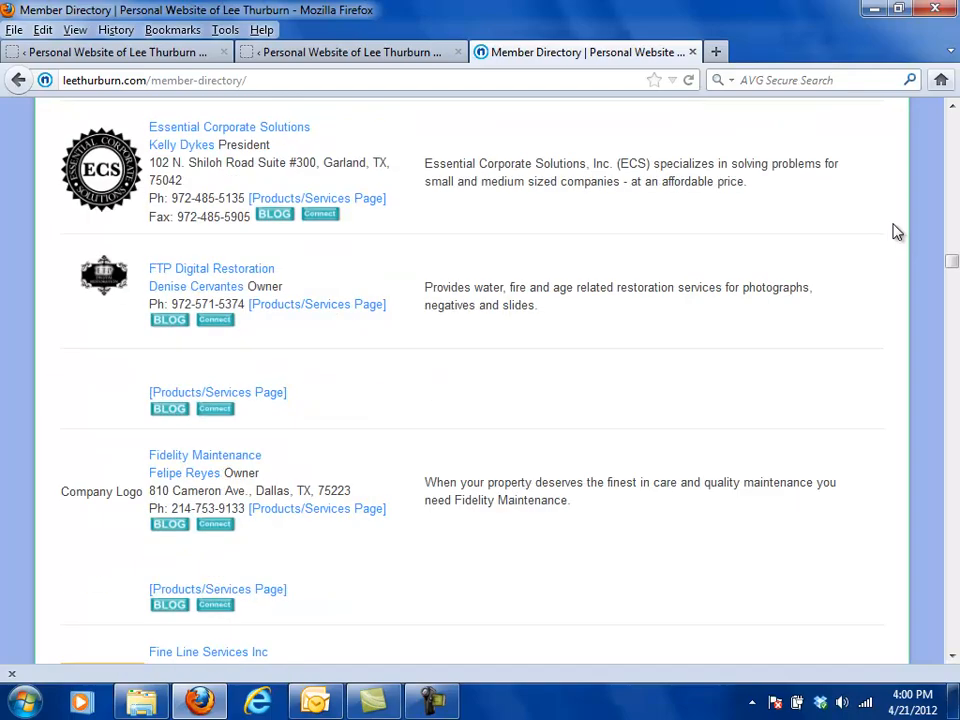
scroll(895, 238, "down", 20)
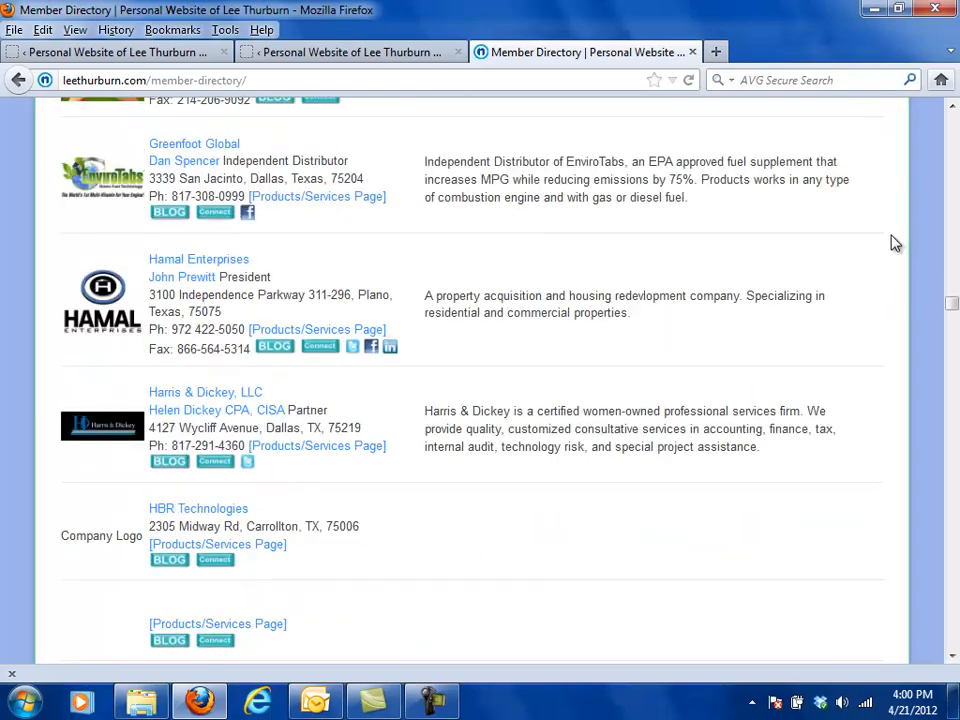
scroll(885, 264, "down", 20)
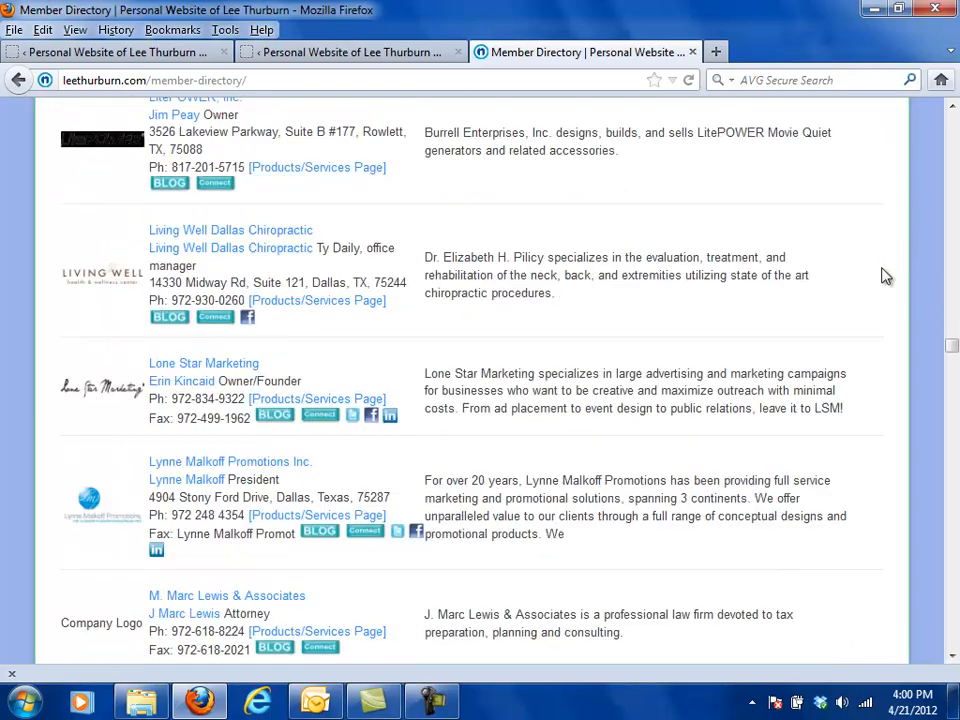
scroll(885, 281, "down", 20)
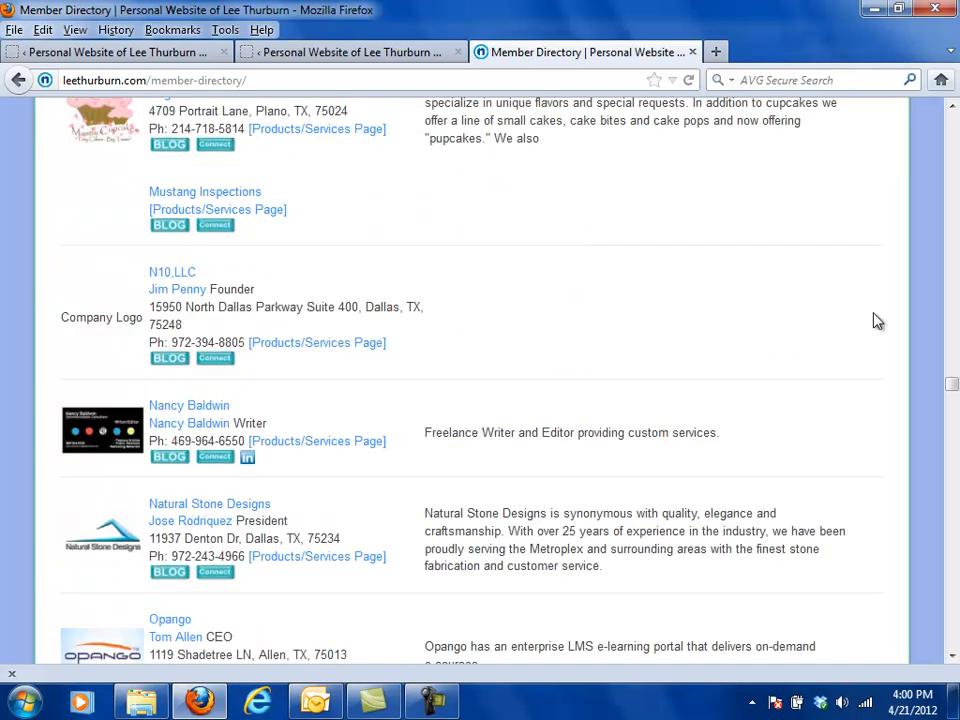
scroll(874, 333, "down", 20)
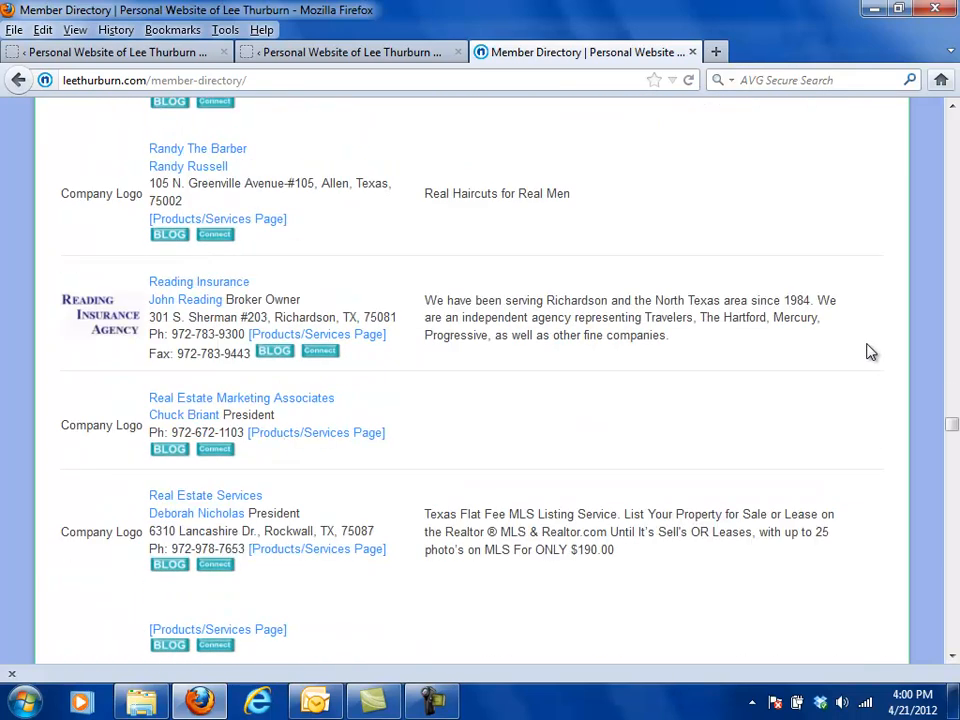
scroll(873, 357, "down", 20)
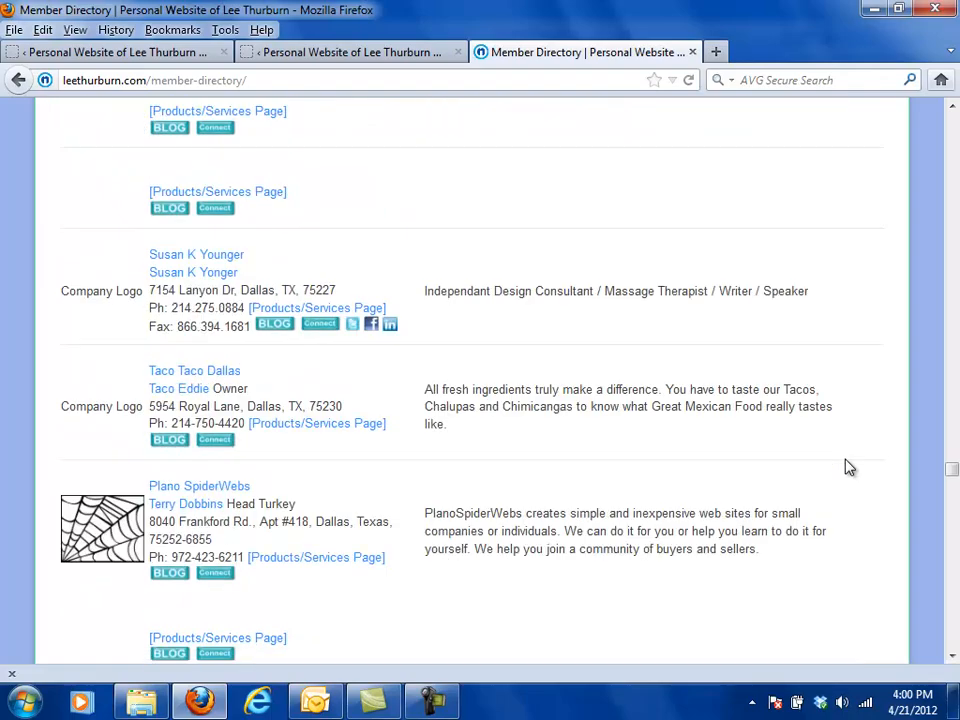
scroll(845, 470, "down", 20)
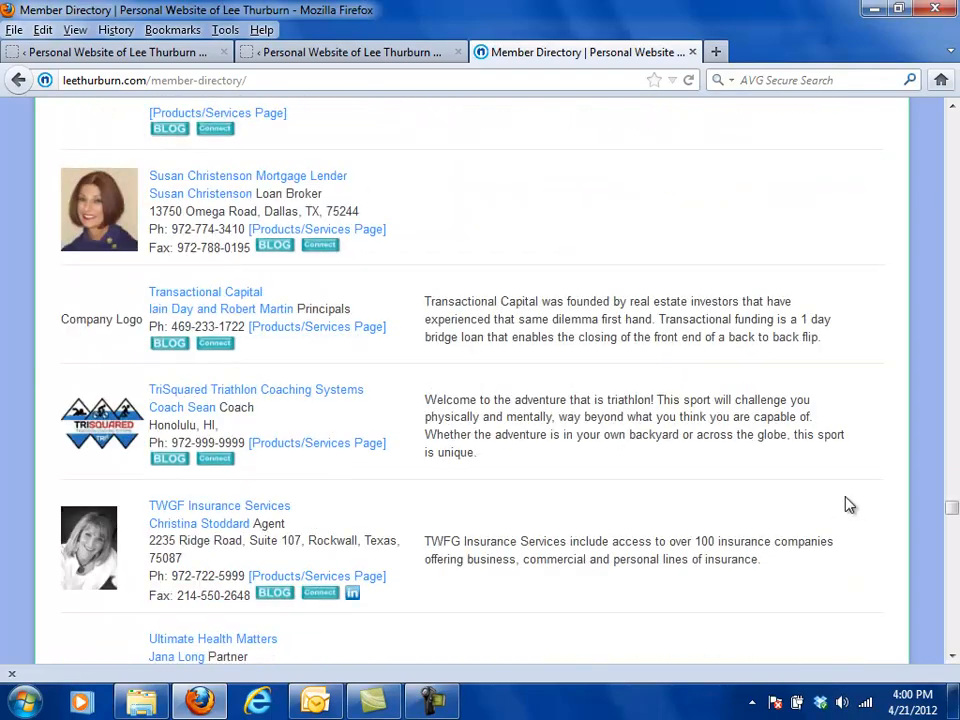
scroll(814, 442, "down", 15)
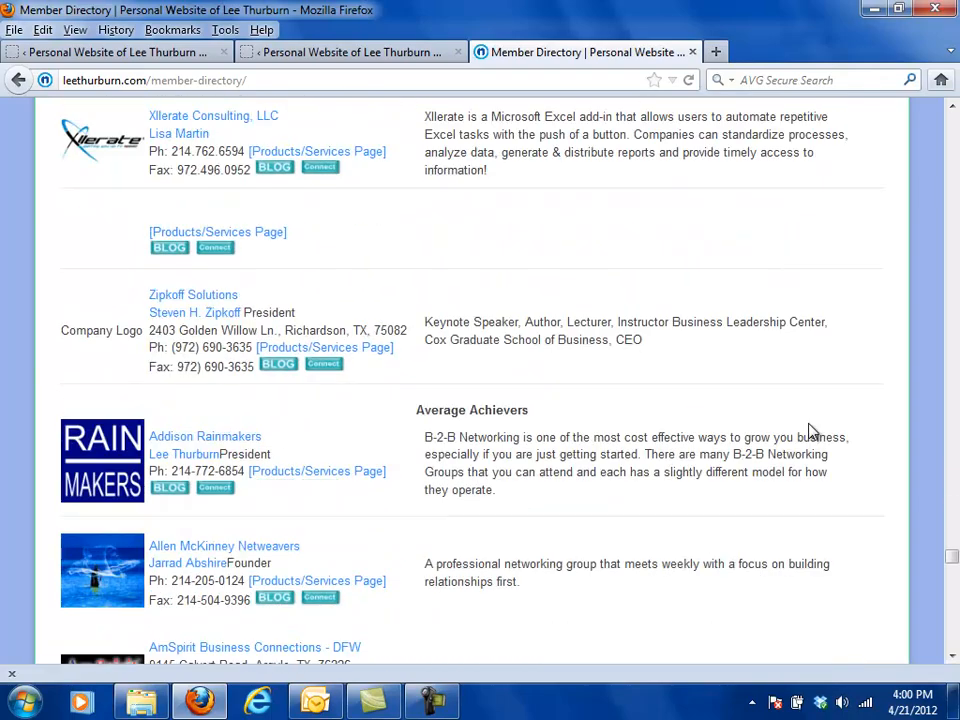
left_click_drag(530, 230, 414, 246)
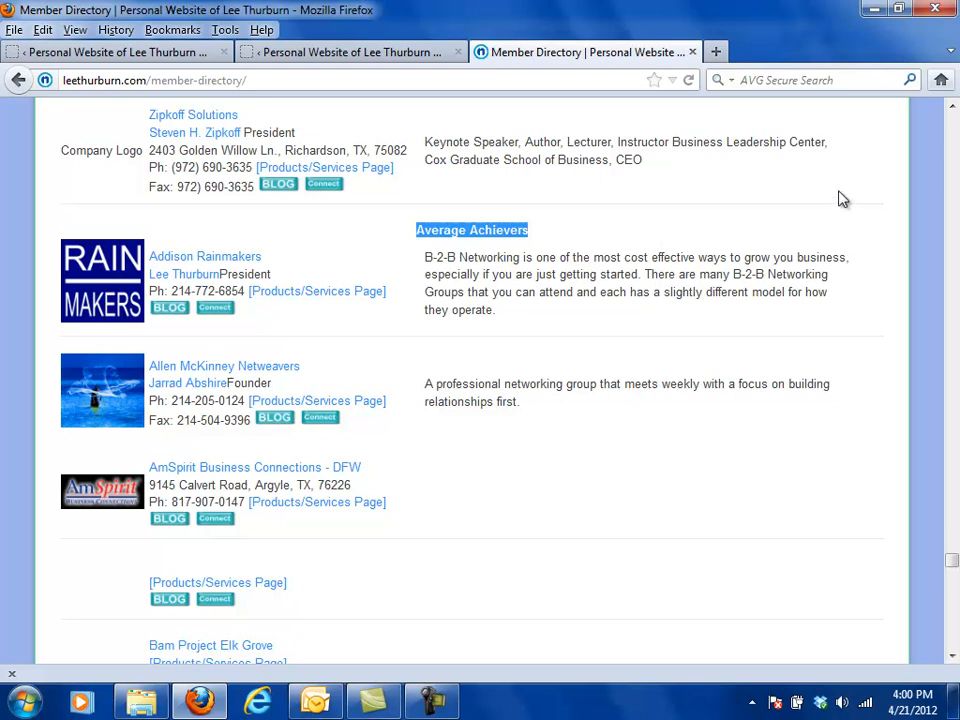
left_click_drag(952, 565, 945, 79)
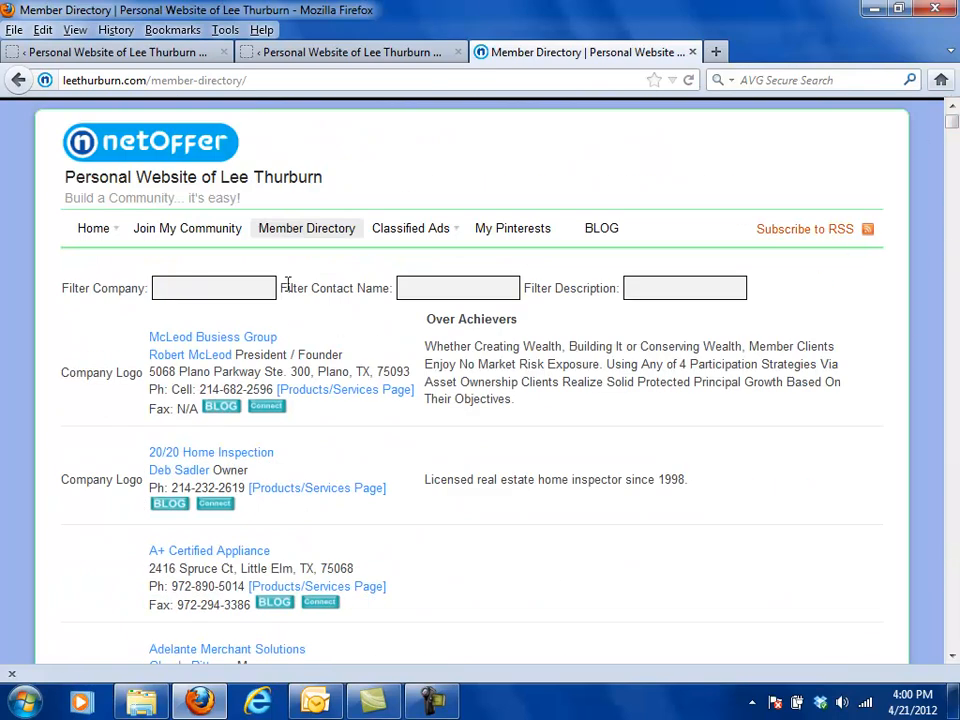
Go back to the Configure Member Directory page and rename Sort Group A as Stupendous Clients
left_click(320, 55)
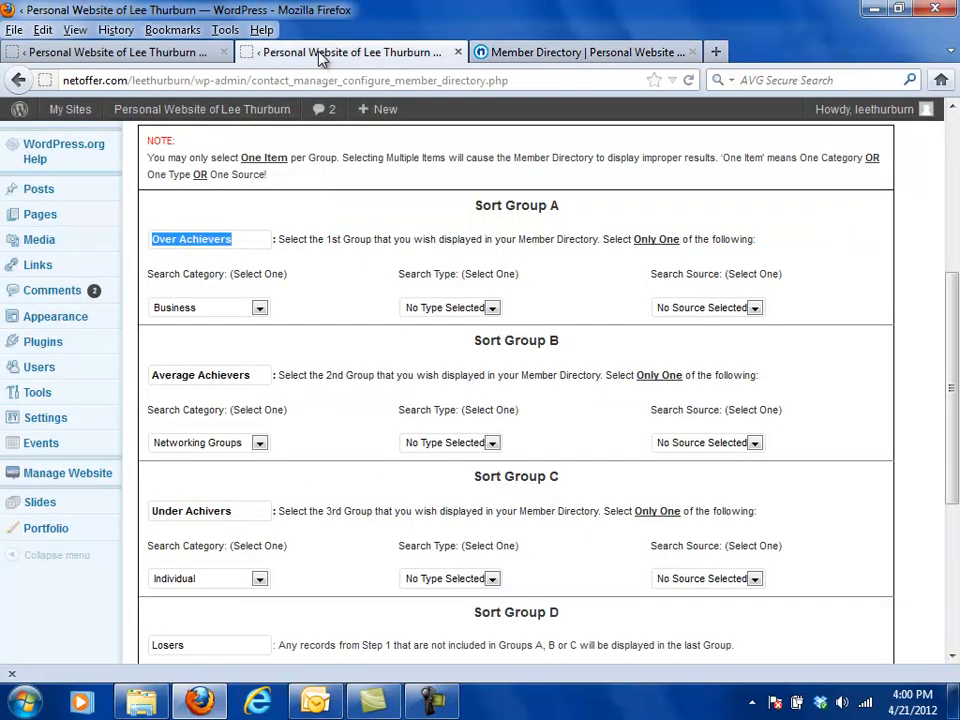
left_click(277, 260)
triple_click(250, 238)
type("S")
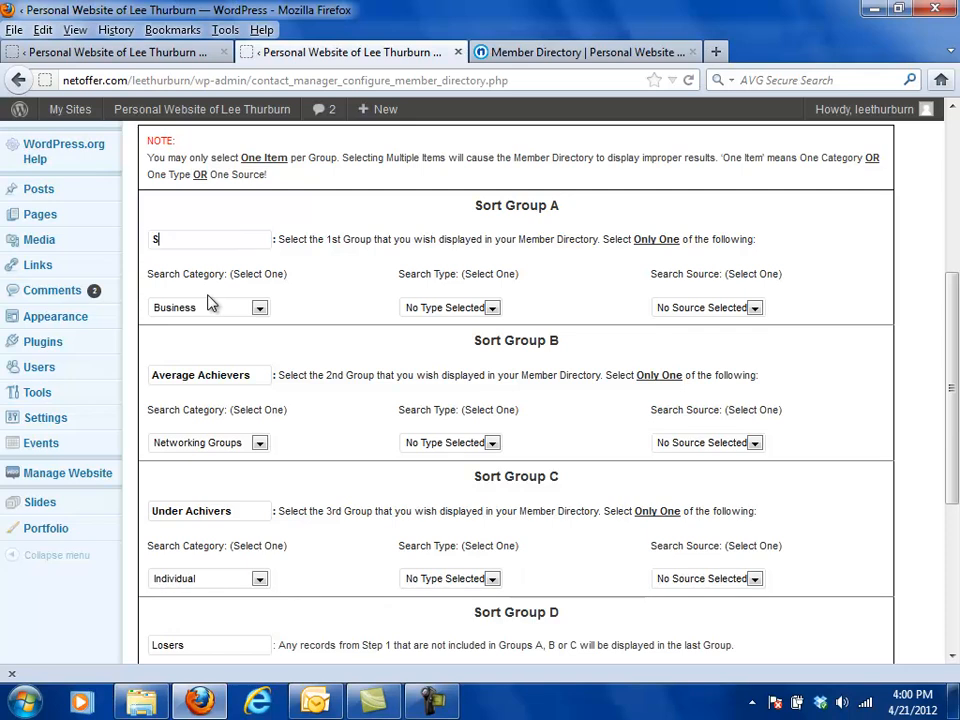
type("tupendous Clients")
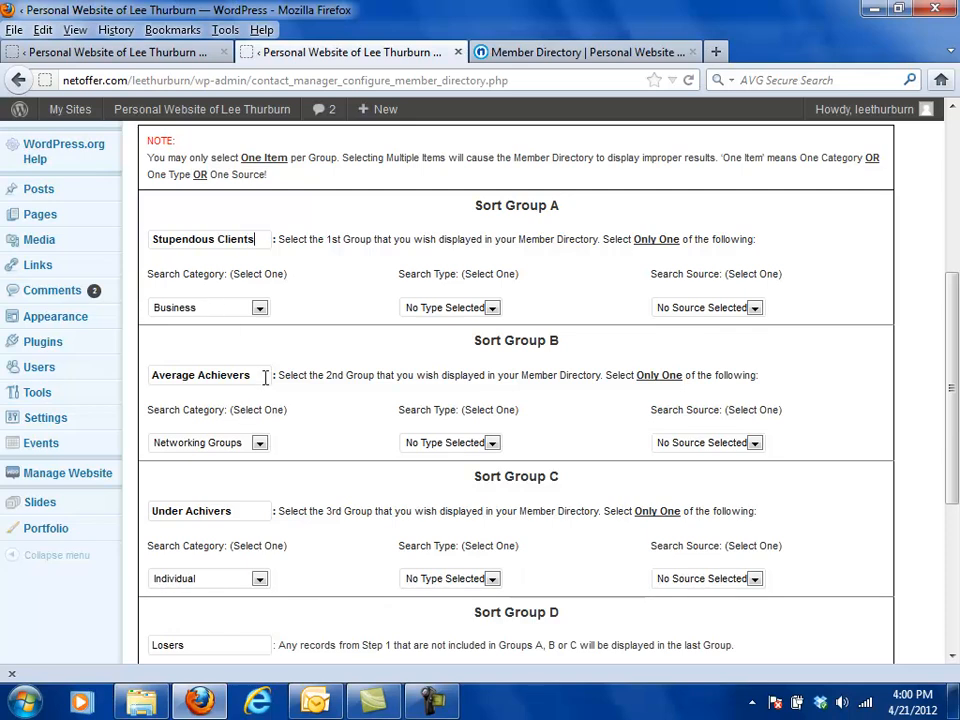
Rename Sort Group B as Awesome Clients and Sort Group C as Special Clients
left_click_drag(265, 377, 141, 378)
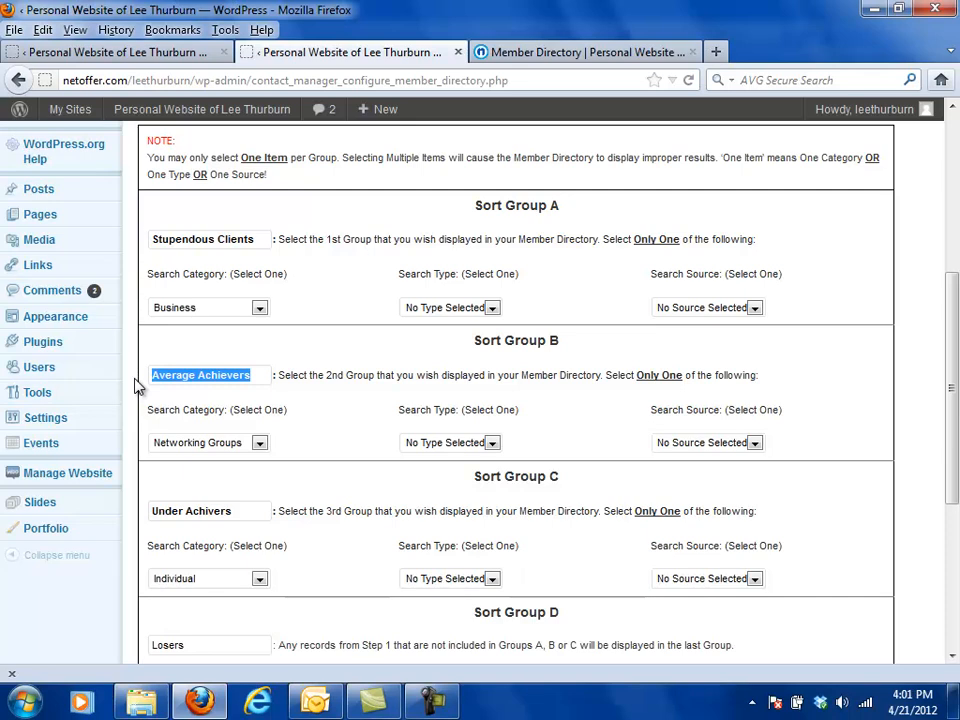
type("Awes")
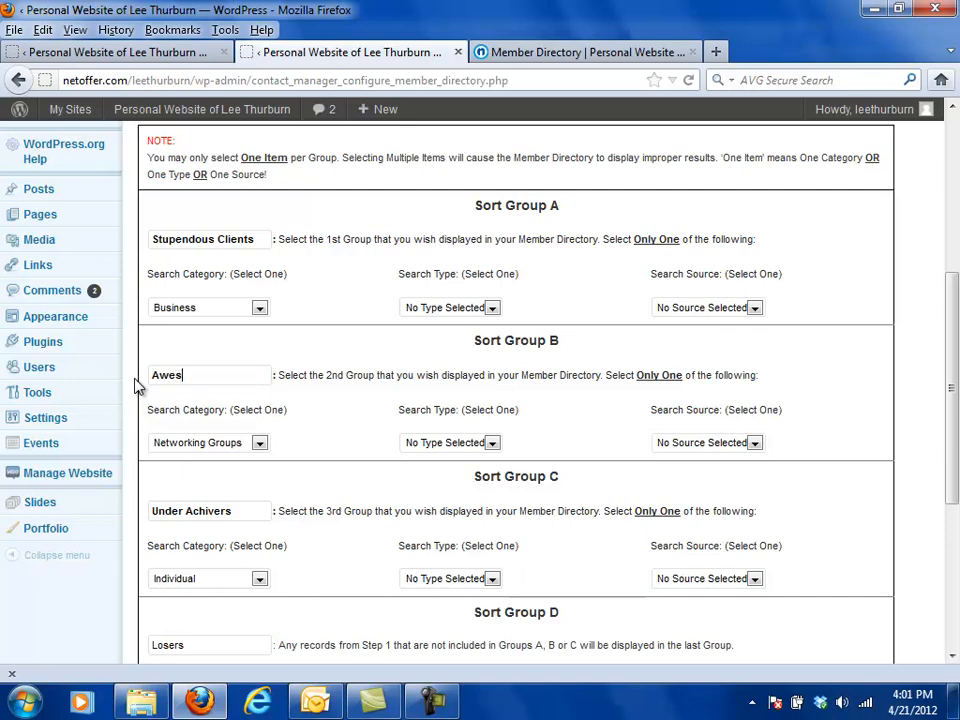
type("ome Clients")
left_click_drag(232, 511, 143, 512)
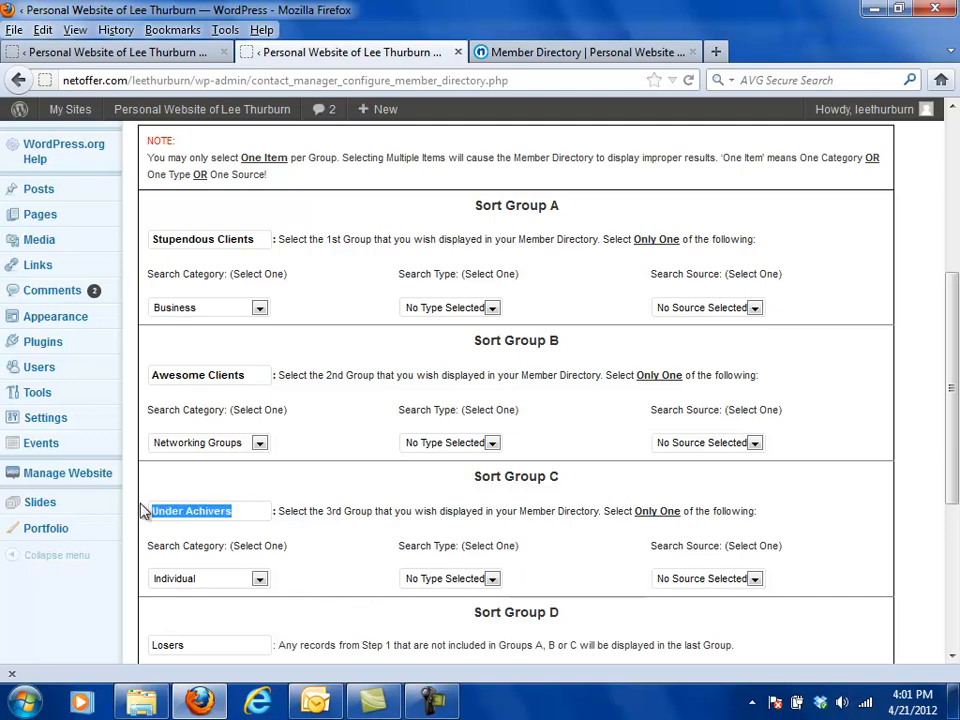
type("Spe")
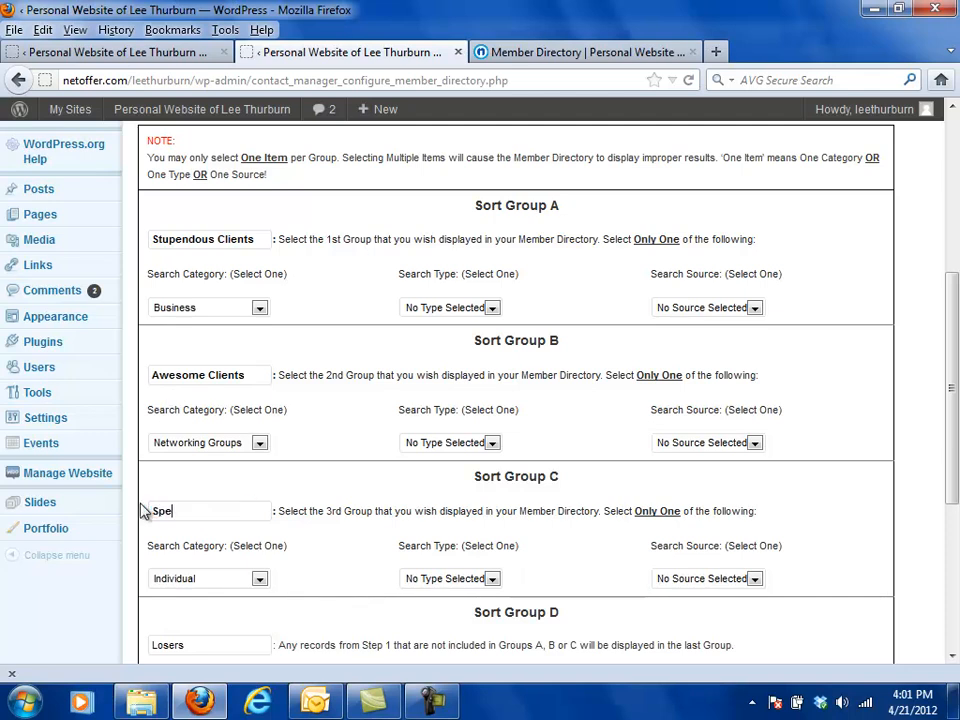
type("ts")
Rename Sort Group D as Above Average Clients
left_click_drag(199, 511, 117, 553)
scroll(279, 553, "down", 2)
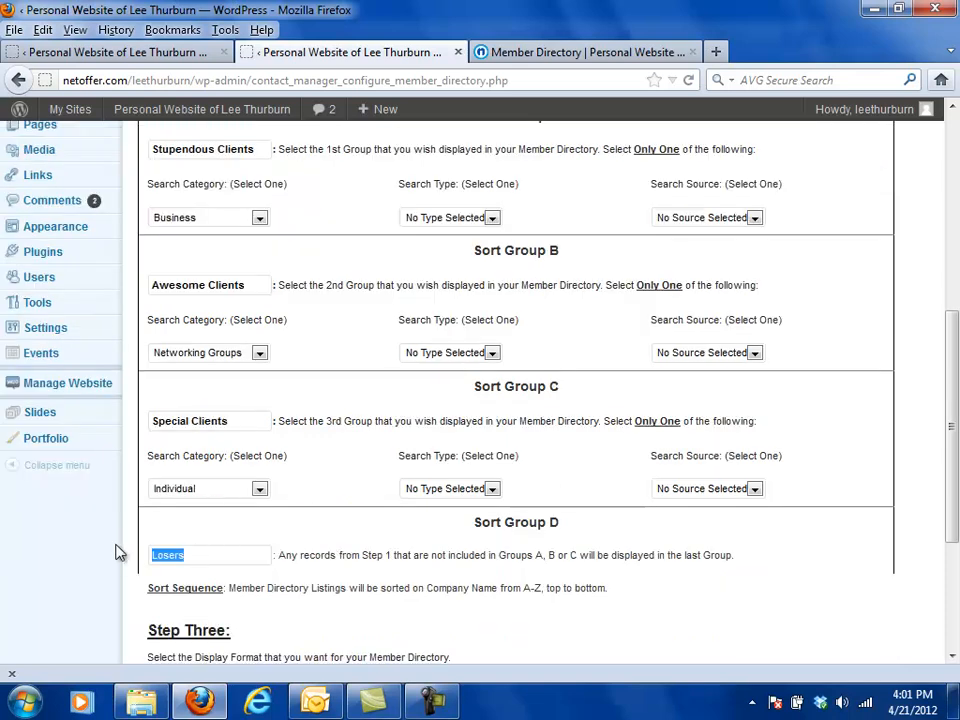
type("Above Average Client")
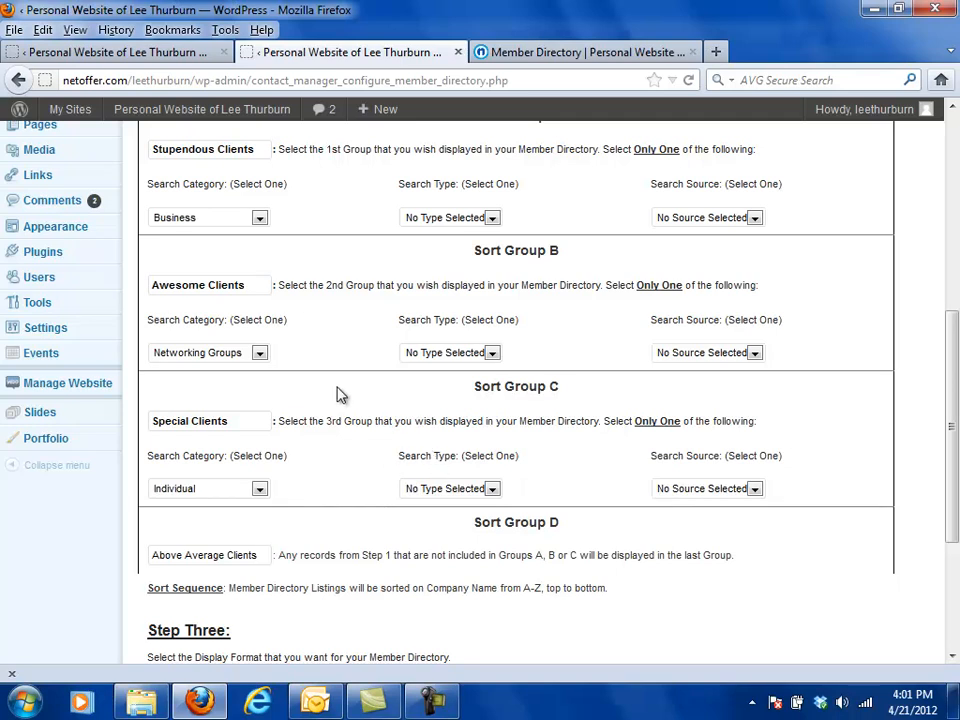
Set the search category of Sort Group A to No Category Selected and of Sort Group B to Business
scroll(339, 392, "up", 3)
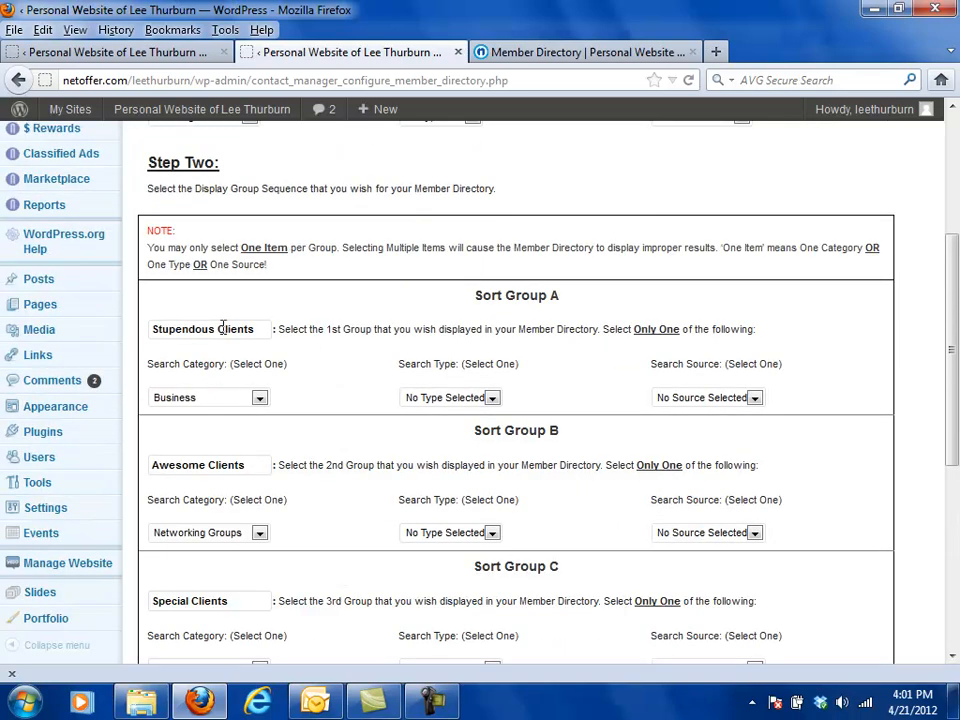
left_click(260, 399)
left_click(232, 417)
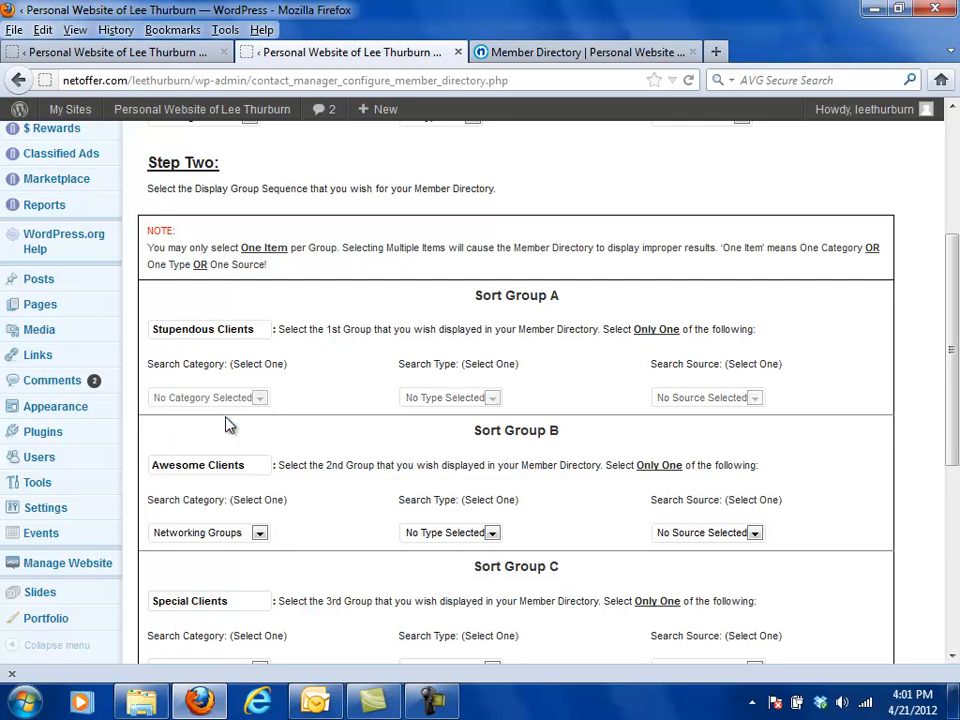
left_click(260, 534)
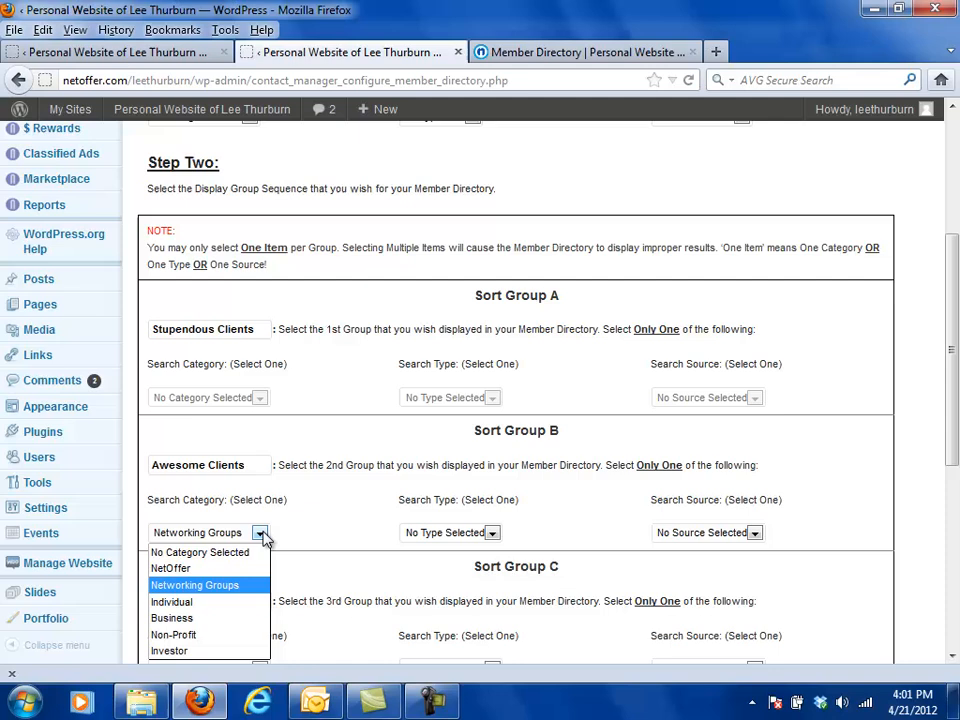
left_click(183, 619)
Choose Individual as the search category of Sort Group C
scroll(310, 535, "down", 3)
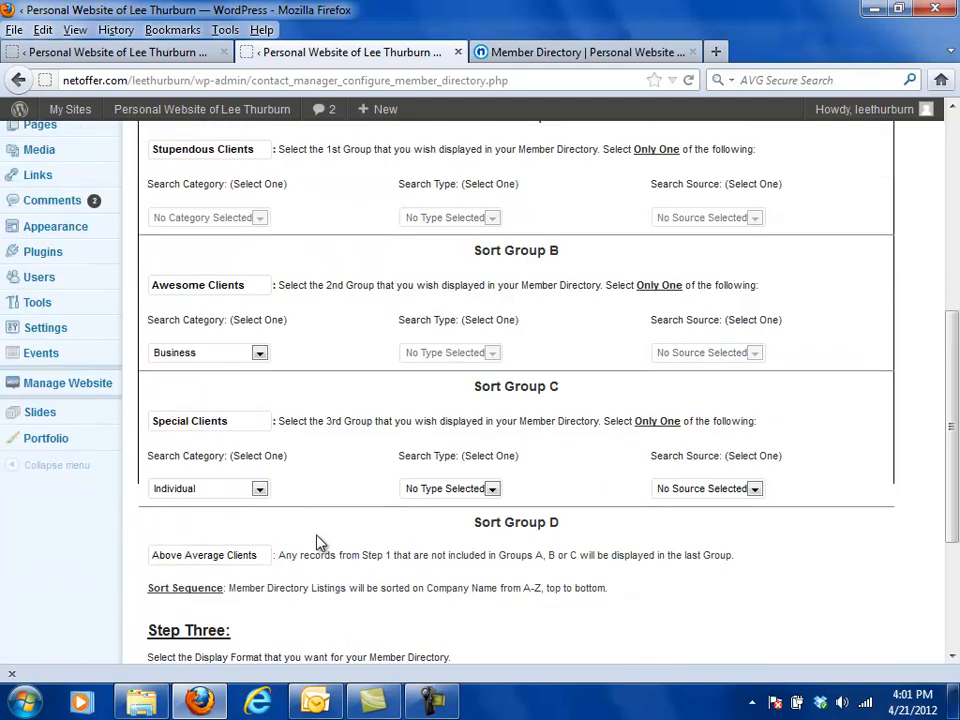
left_click(259, 488)
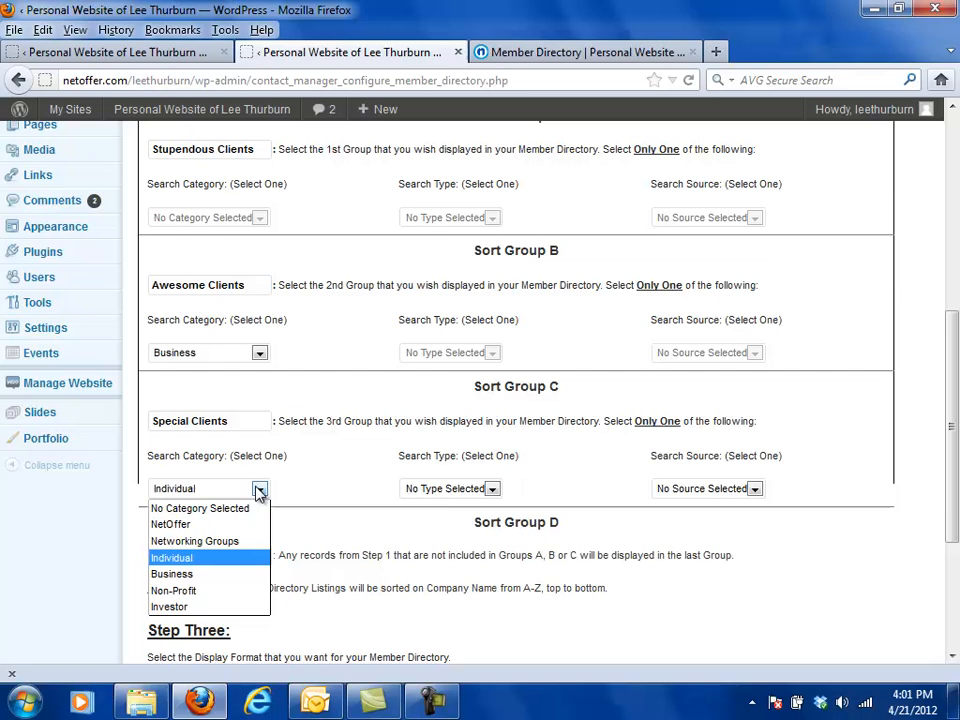
left_click(185, 558)
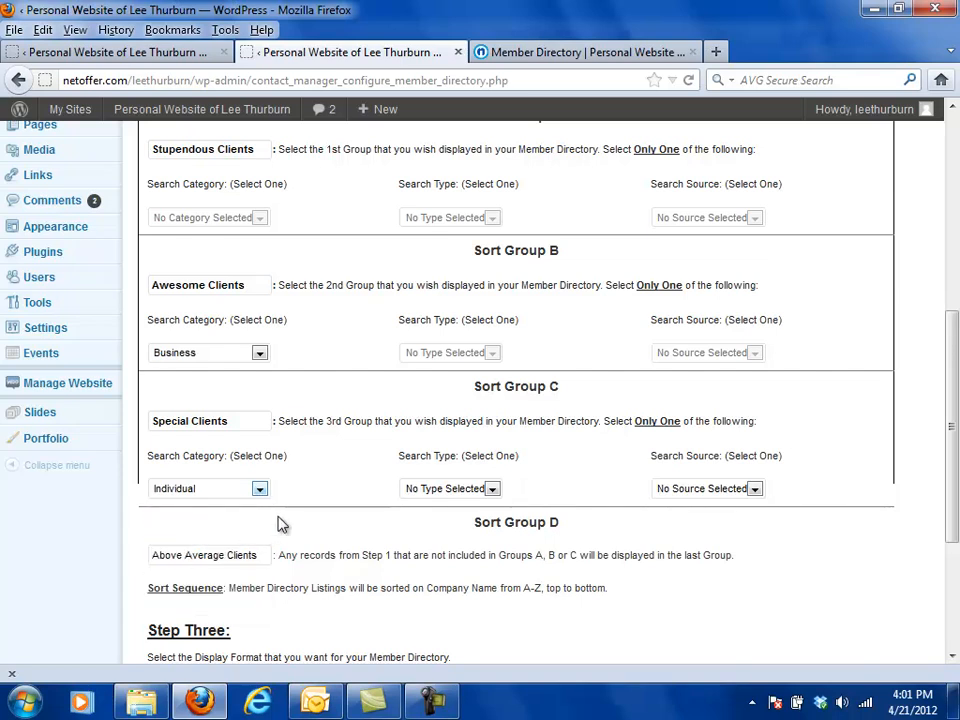
Review the sort groups and display format, and save the member directory settings
scroll(300, 440, "down", 3)
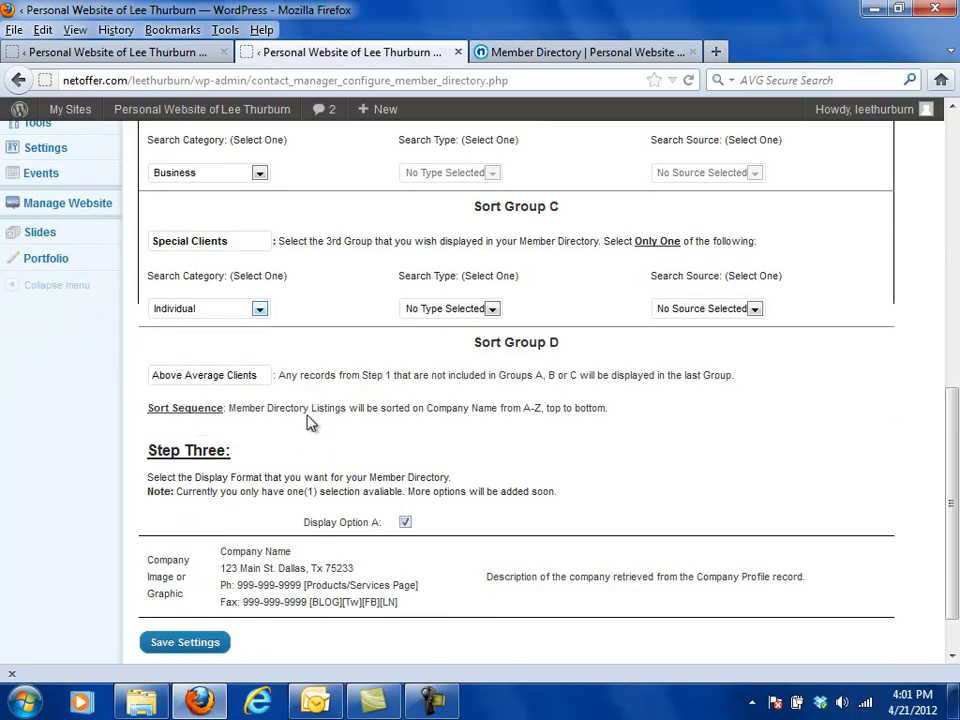
scroll(311, 422, "up", 3)
scroll(343, 510, "up", 5)
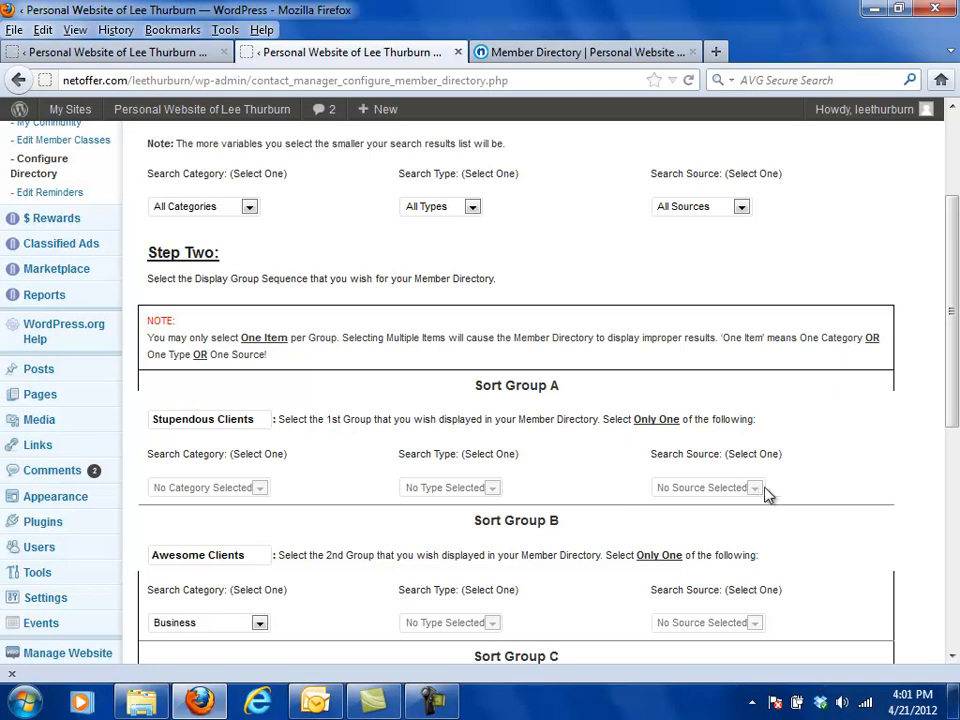
left_click_drag(953, 363, 955, 578)
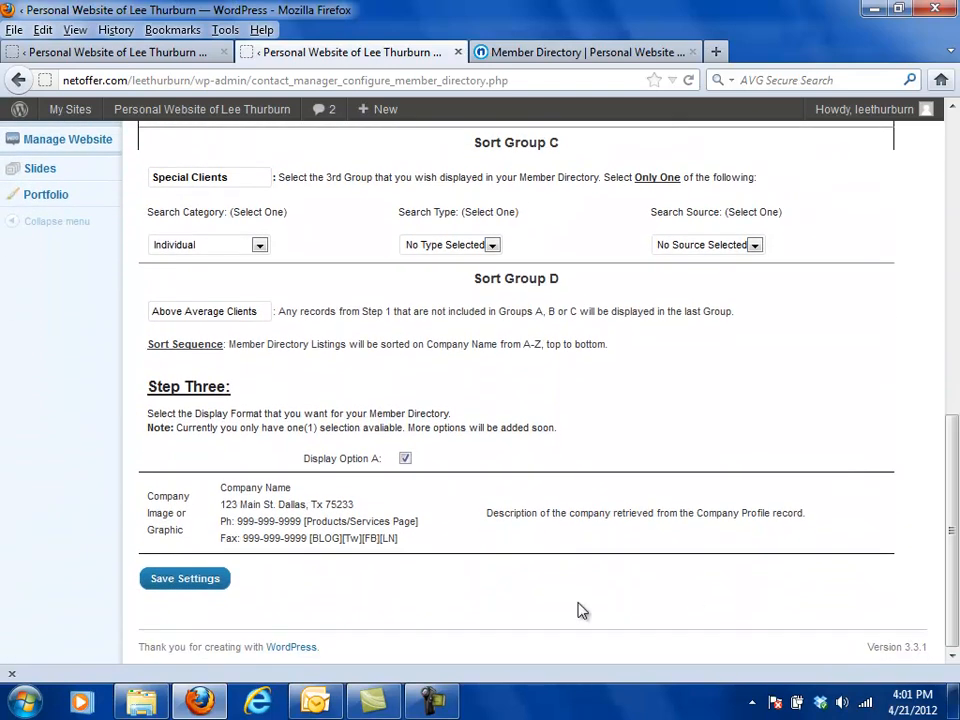
left_click(190, 580)
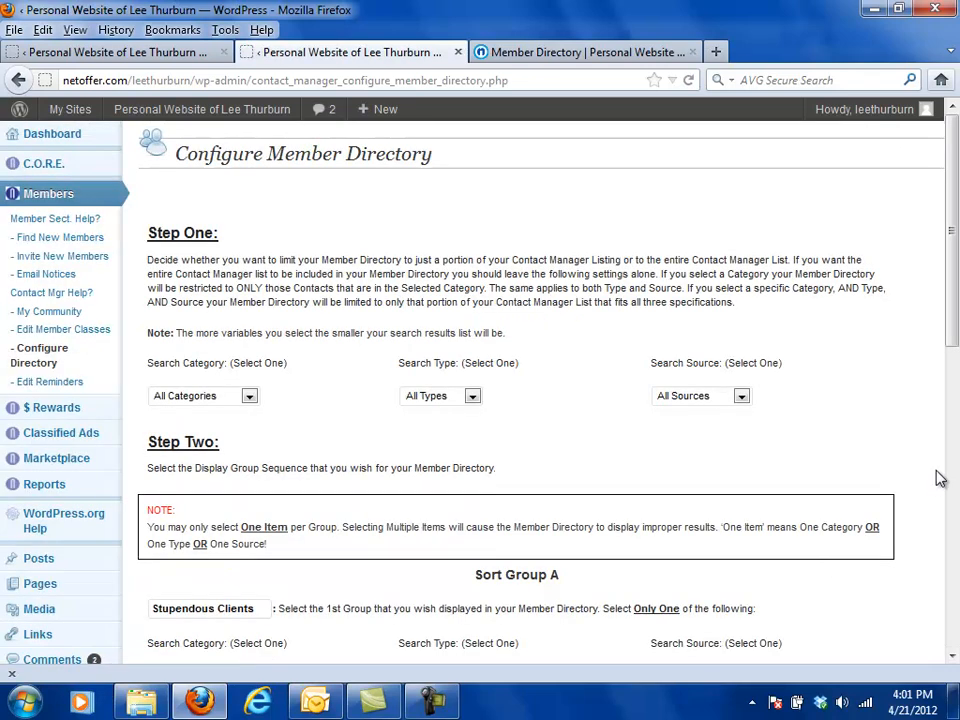
left_click_drag(955, 320, 943, 420)
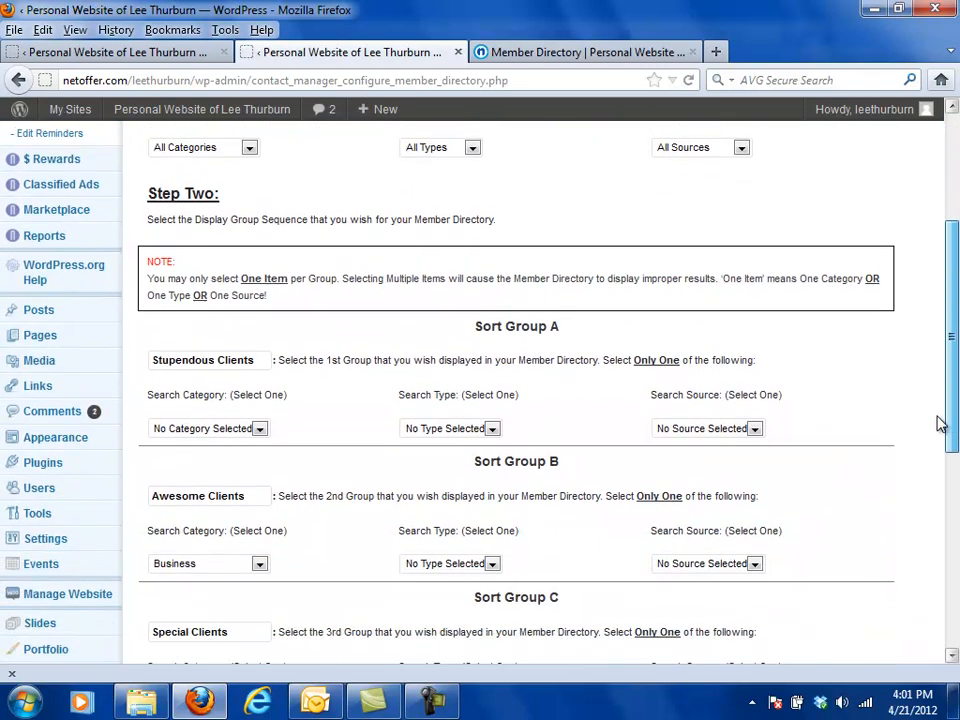
Set the search type of Sort Group A to Client and of Sort Group B to Former Client
left_click(492, 430)
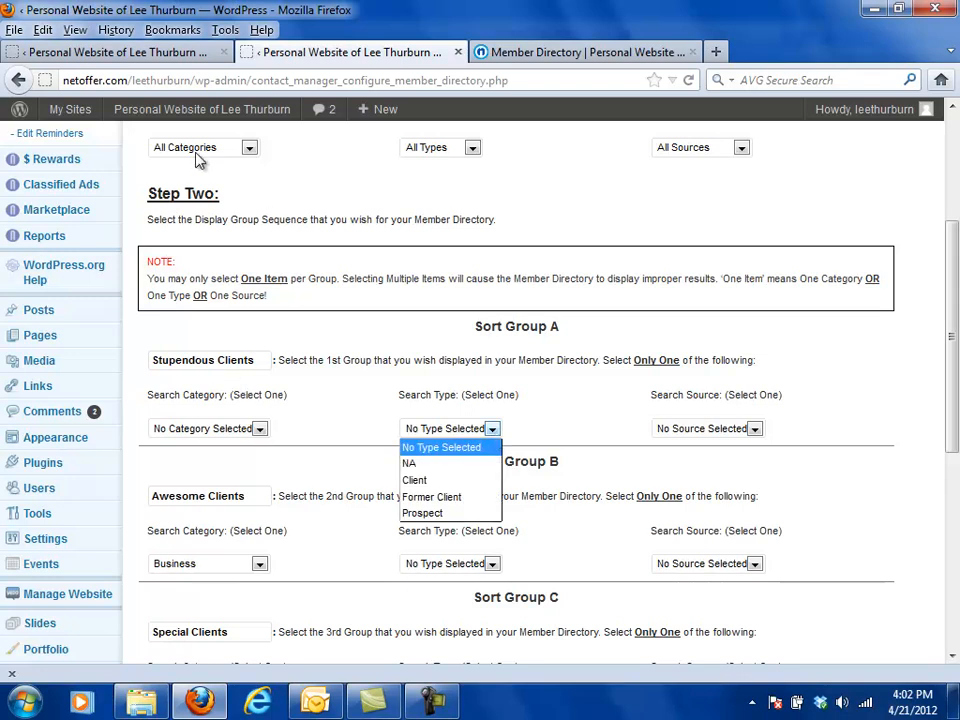
scroll(306, 210, "up", 2)
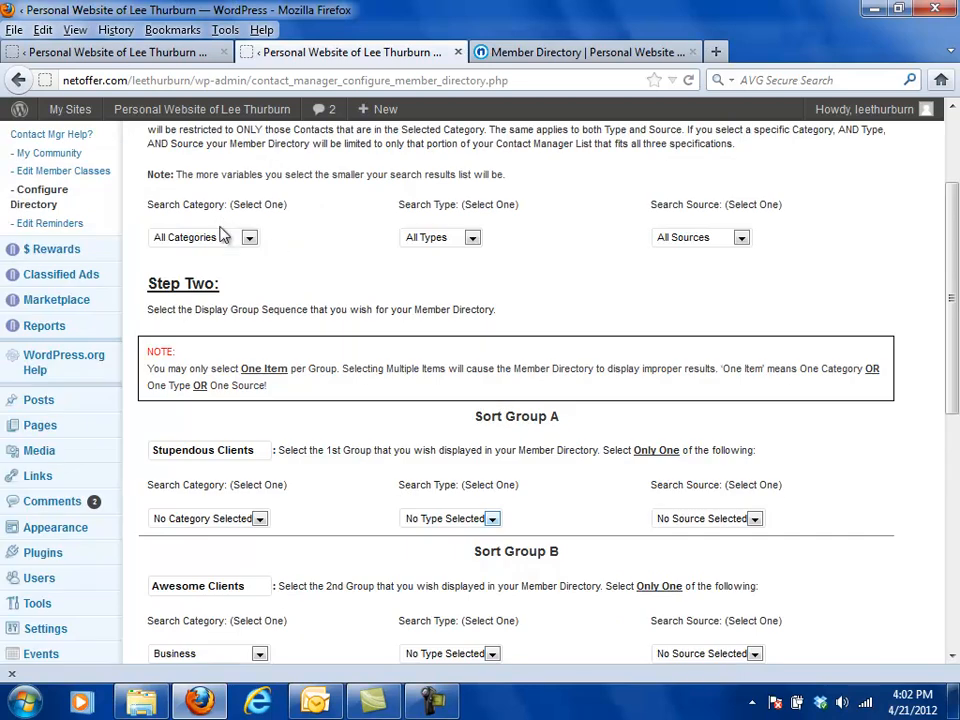
scroll(520, 485, "down", 2)
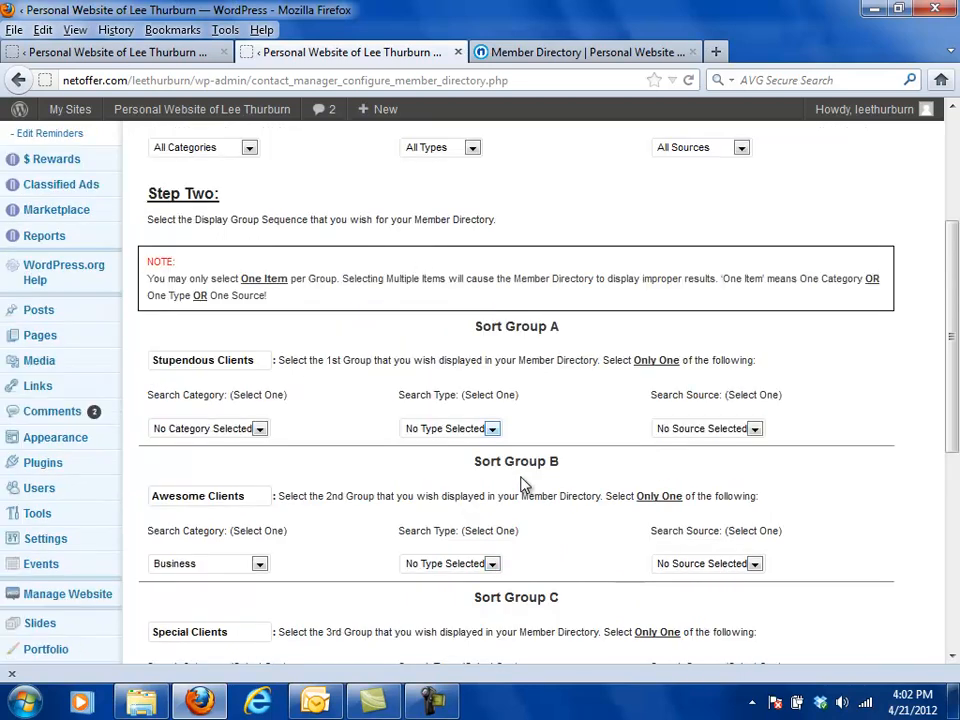
left_click(492, 429)
left_click(440, 480)
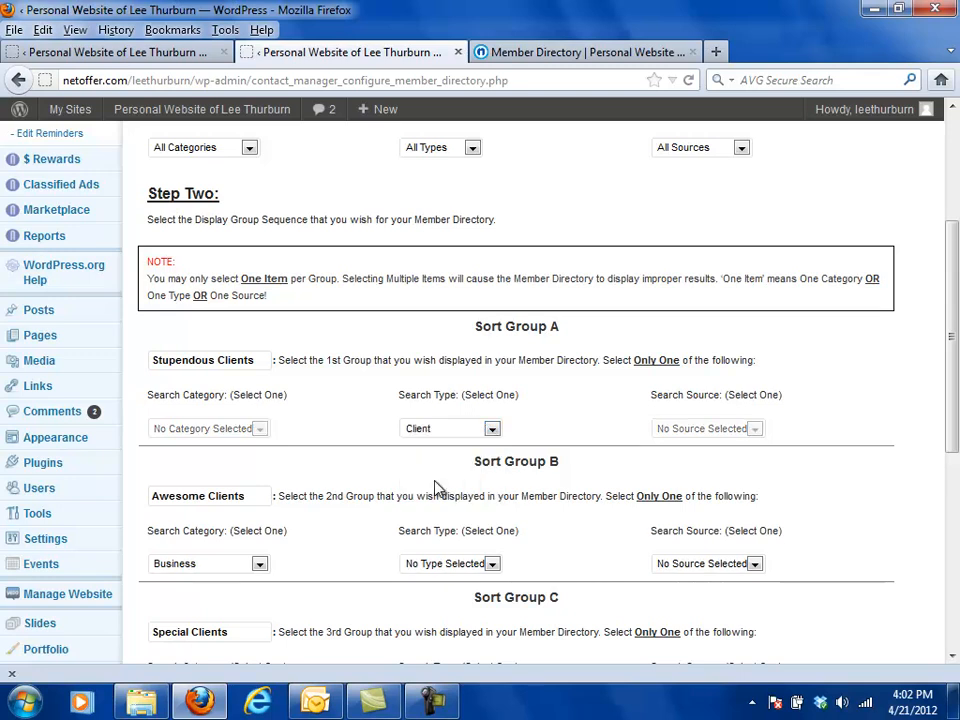
left_click(492, 564)
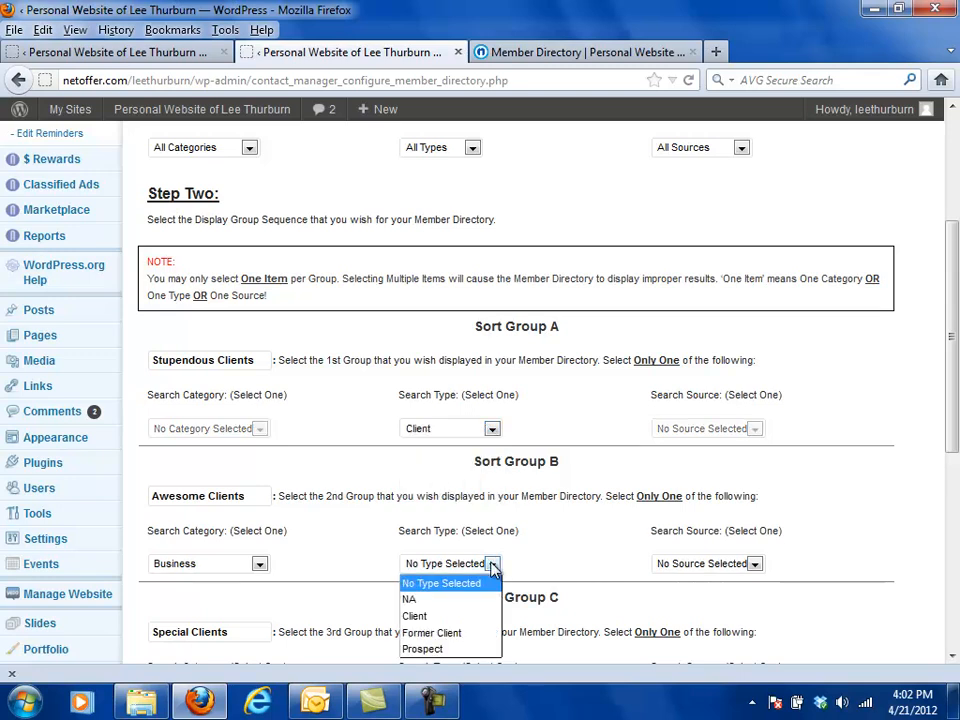
left_click(452, 633)
Set the search type of Sort Group C to Prospect and save the member directory settings
scroll(364, 516, "down", 5)
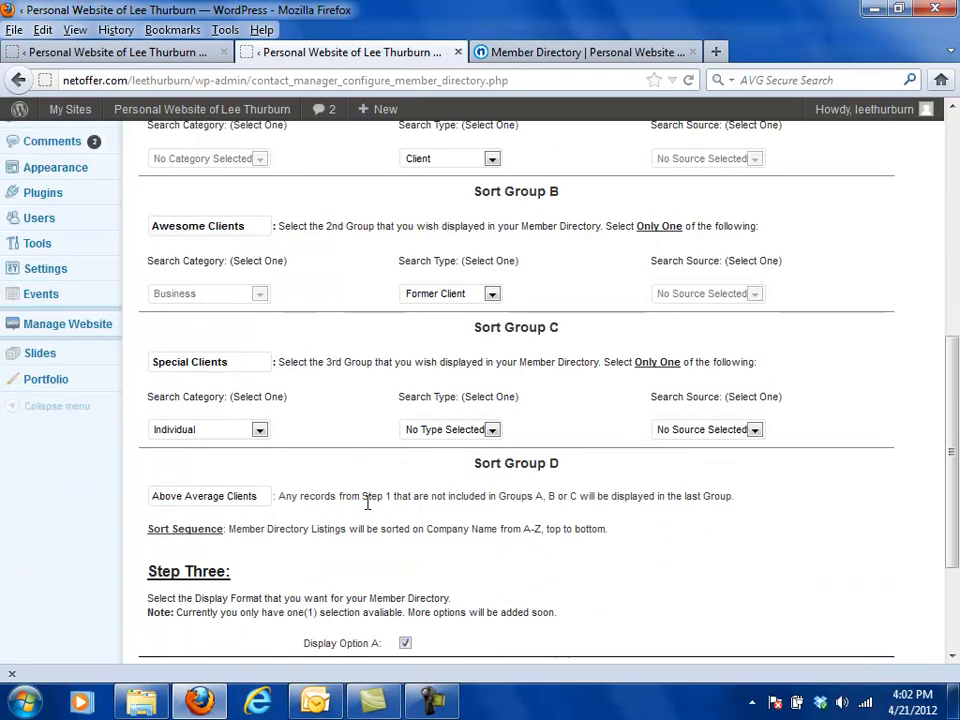
left_click(494, 437)
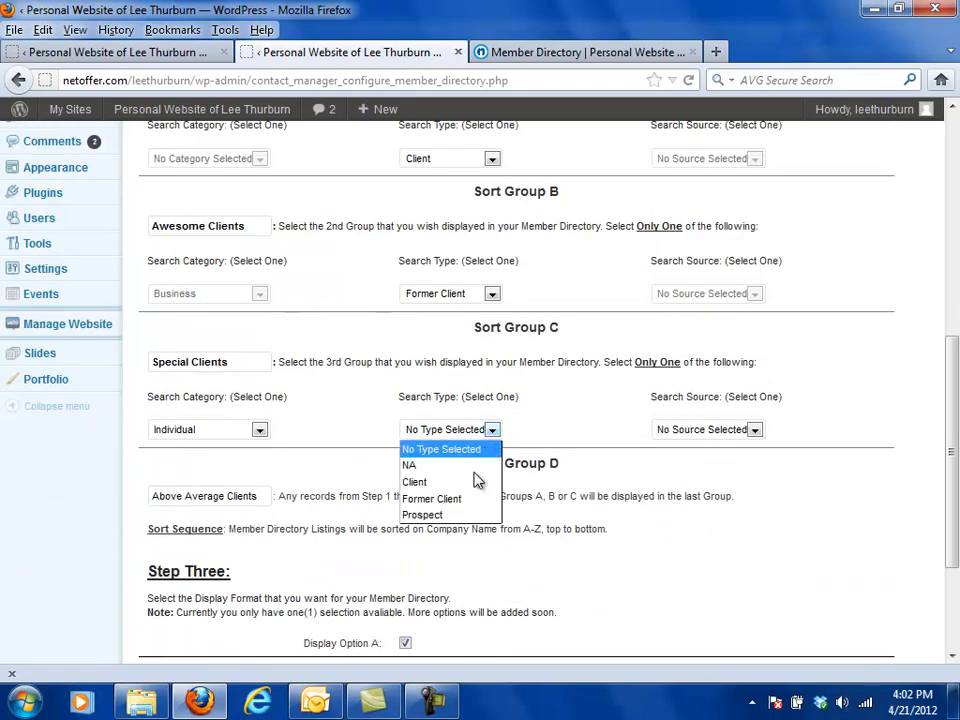
left_click(444, 516)
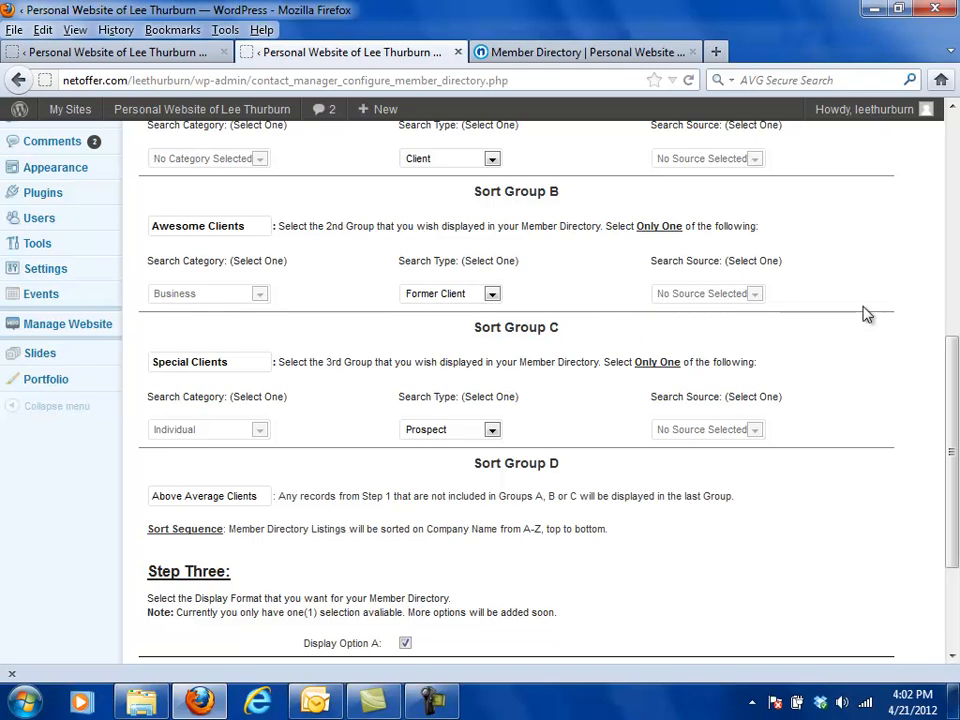
scroll(785, 300, "down", 3)
left_click(181, 582)
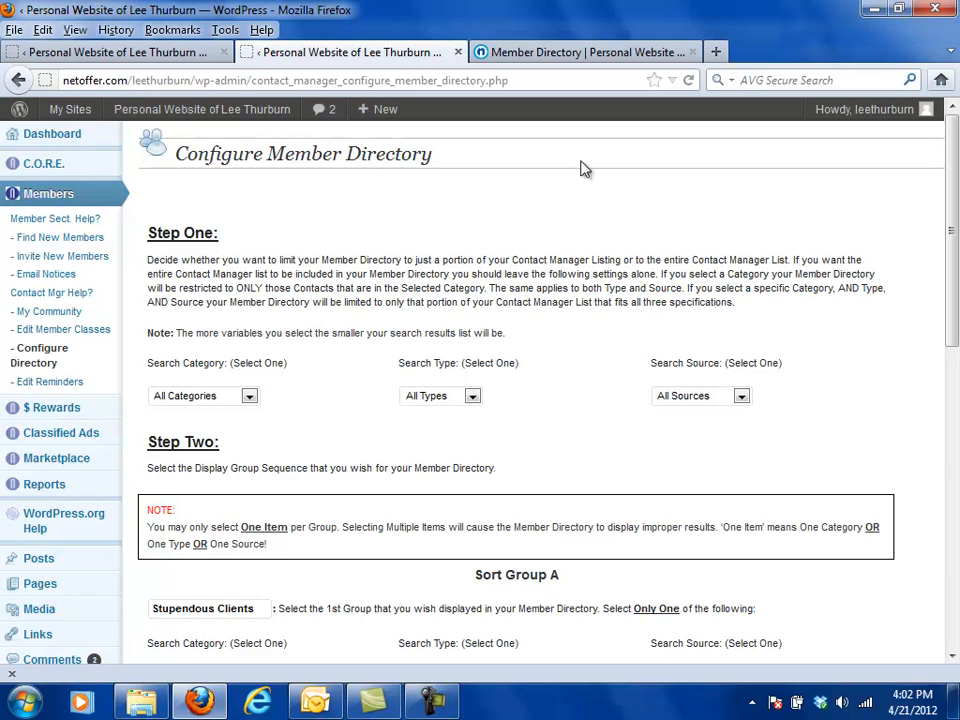
Reload the public Member Directory page and check the first listings under the Stupendous Clients heading
left_click(510, 56)
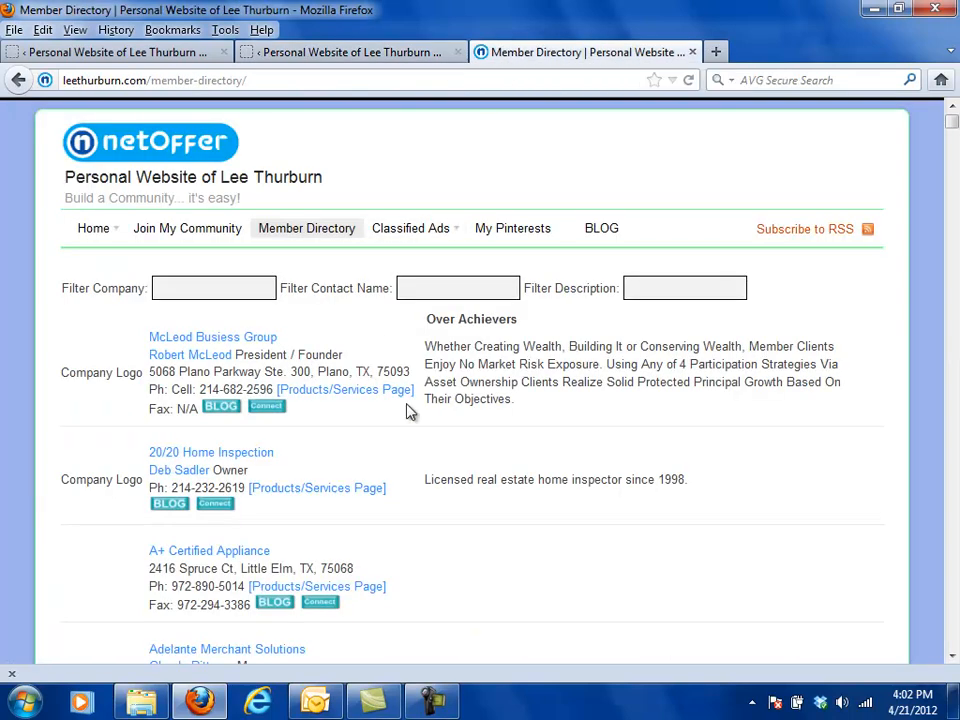
left_click_drag(251, 462, 148, 343)
left_click(480, 349)
left_click(690, 80)
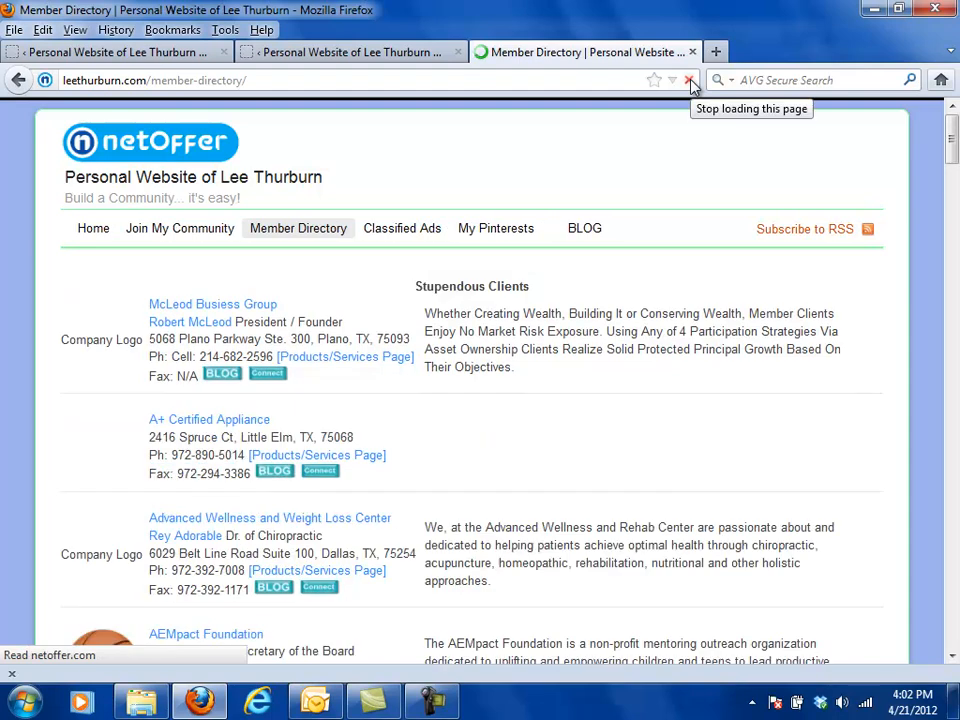
left_click_drag(540, 327, 421, 332)
left_click(466, 366)
left_click_drag(514, 383, 450, 365)
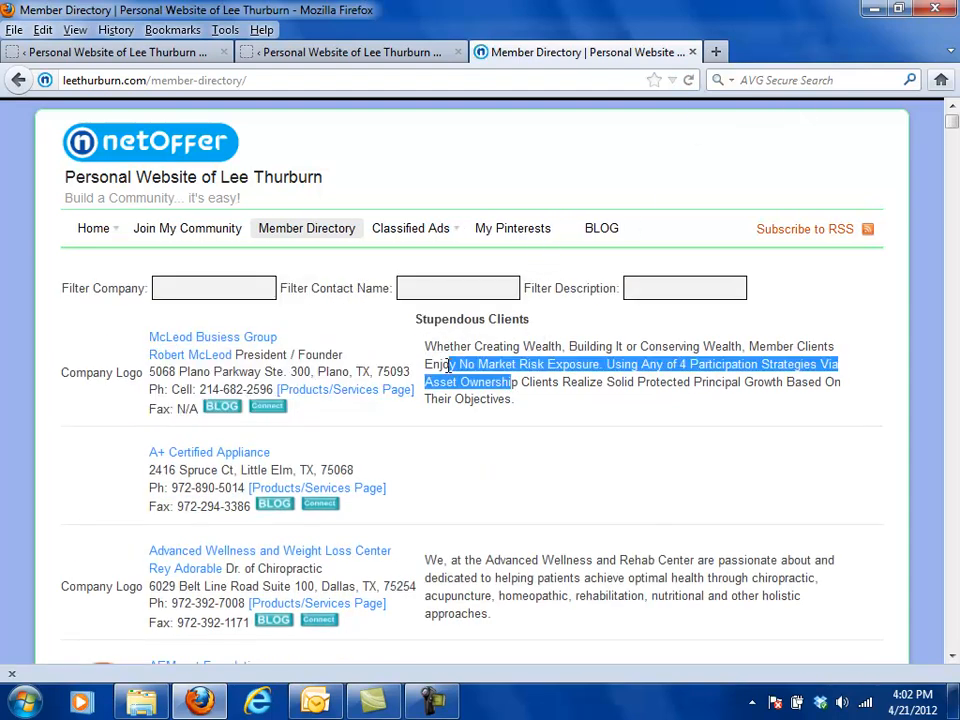
left_click_drag(340, 506, 220, 470)
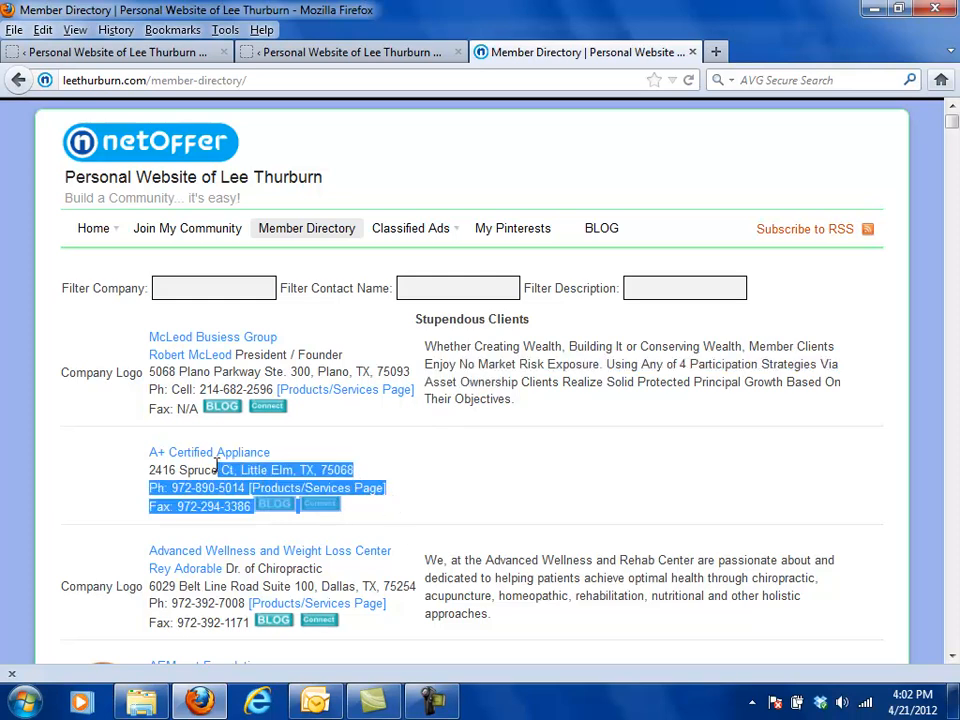
Examine the remaining group headings and listings of the public directory down to Special Clients, and return to the beginning of the page
scroll(431, 439, "down", 5)
scroll(445, 430, "down", 3)
left_click_drag(953, 132, 953, 620)
scroll(640, 437, "down", 5)
left_click_drag(547, 439, 405, 401)
left_click(646, 401)
scroll(834, 399, "down", 10)
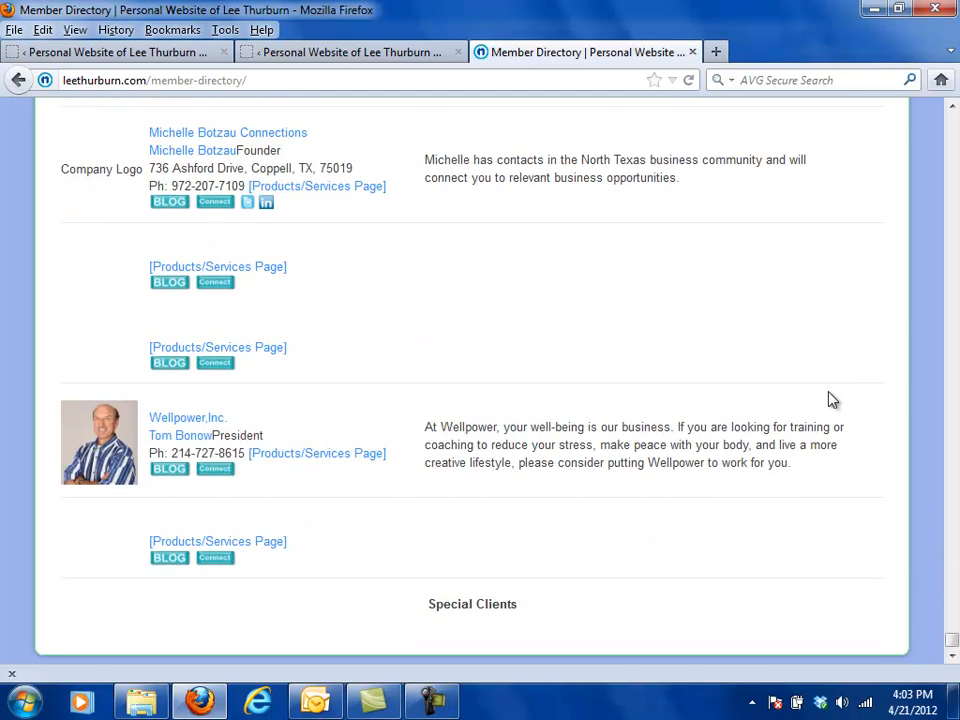
left_click_drag(598, 622, 427, 605)
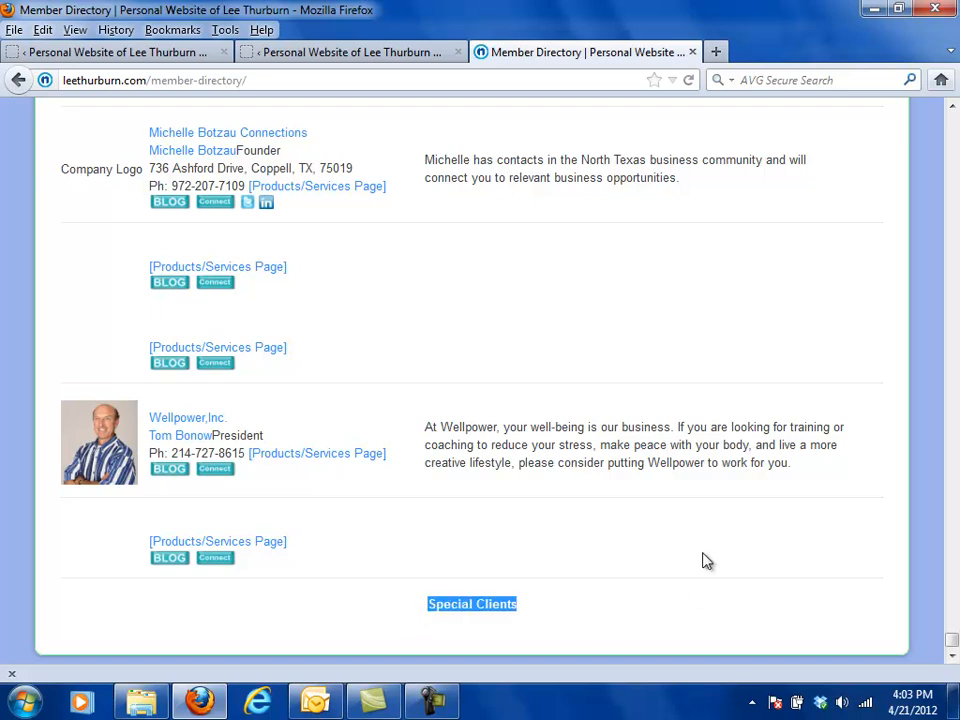
left_click_drag(950, 639, 951, 120)
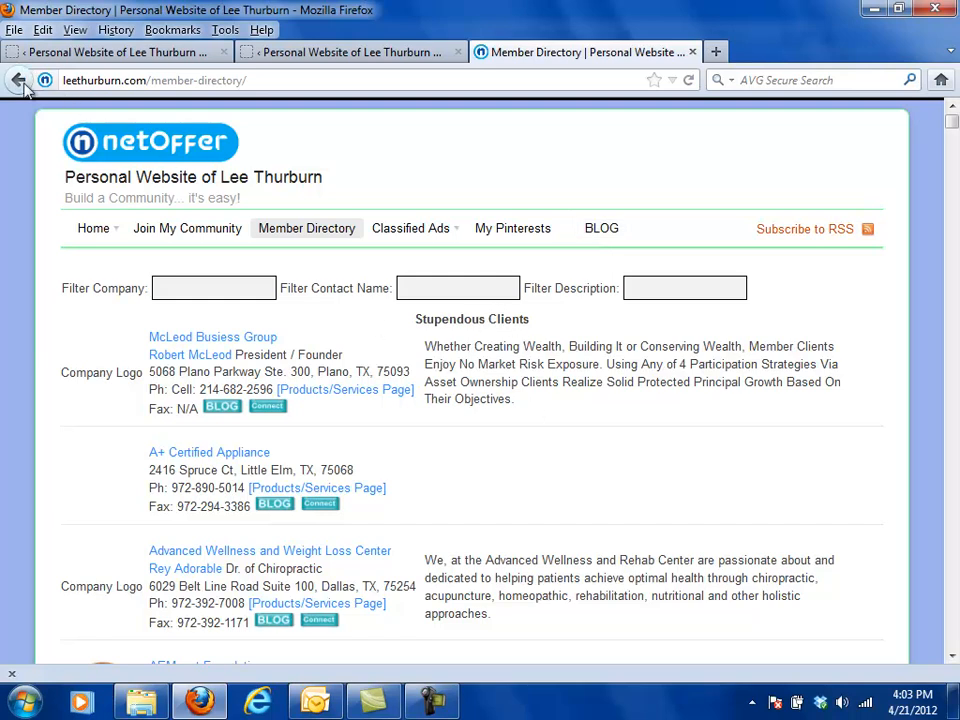
Review the sort groups and the Display Option A format under Step Three on the Configure Member Directory page
left_click(284, 58)
scroll(381, 311, "down", 4)
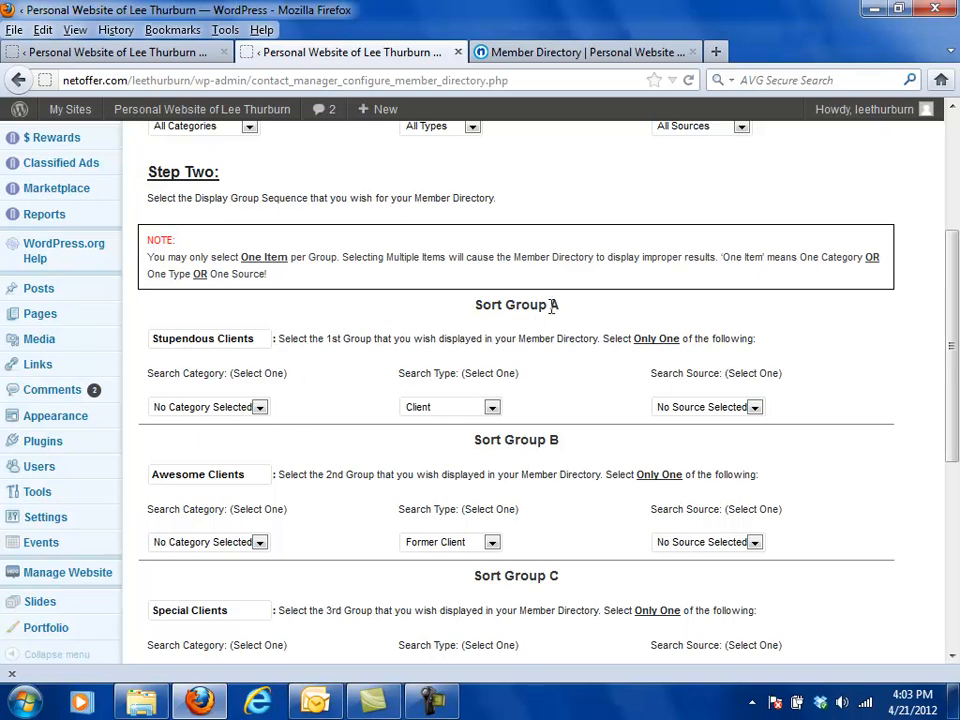
scroll(497, 283, "down", 8)
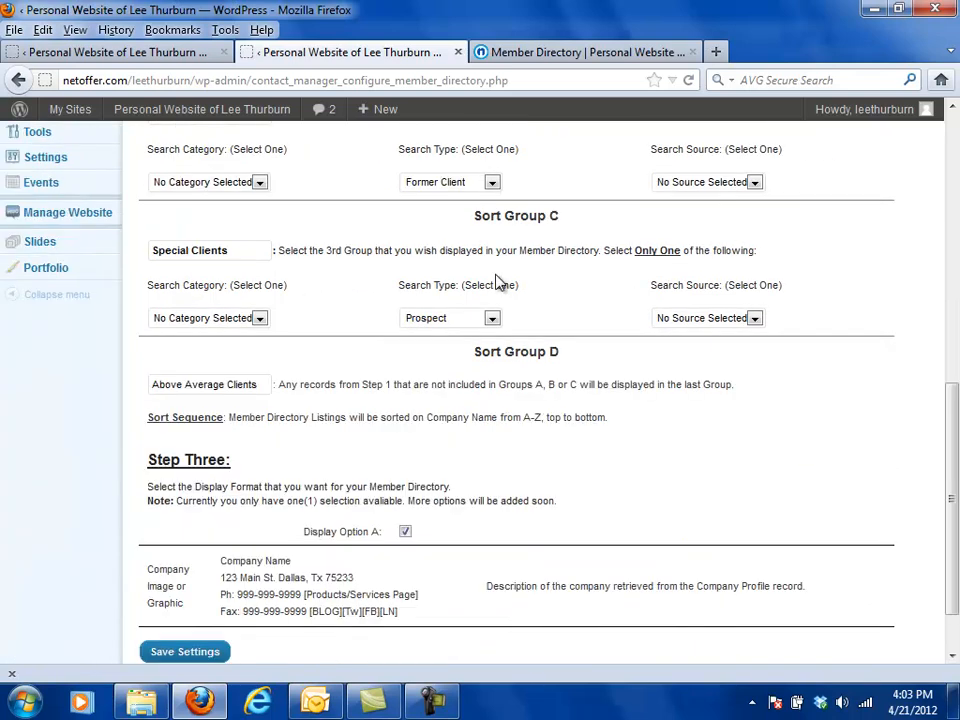
left_click_drag(250, 397, 145, 388)
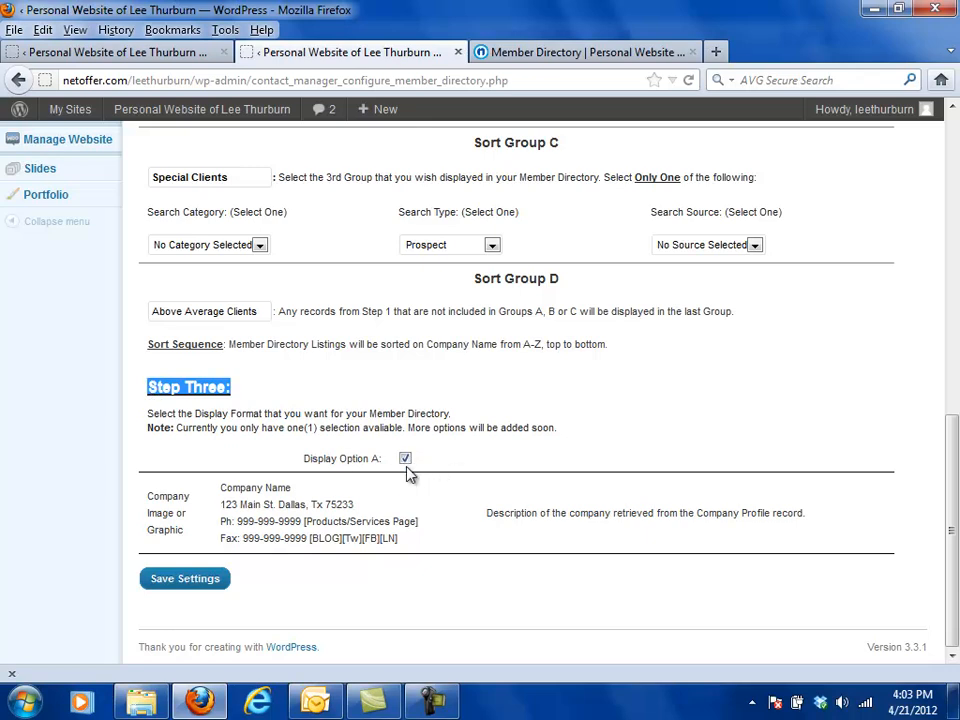
left_click_drag(305, 459, 381, 459)
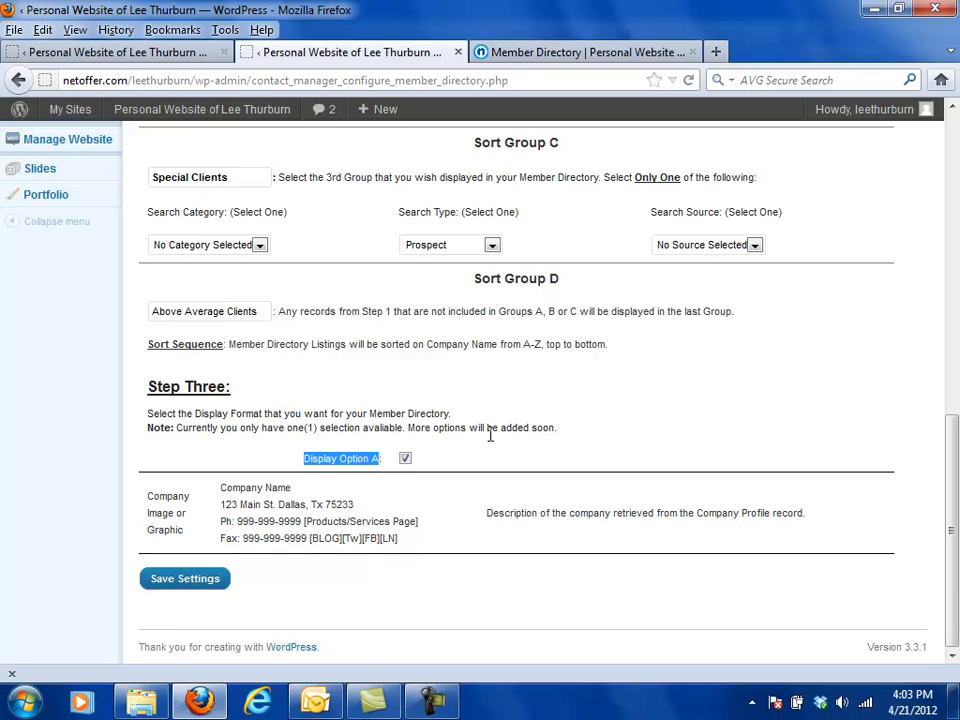
left_click_drag(317, 459, 375, 459)
left_click(405, 459)
Check the layout of image, contact details and description in the public directory, using the AEMpact Foundation listing as the example
left_click(542, 52)
left_click_drag(574, 411, 122, 326)
scroll(240, 333, "down", 5)
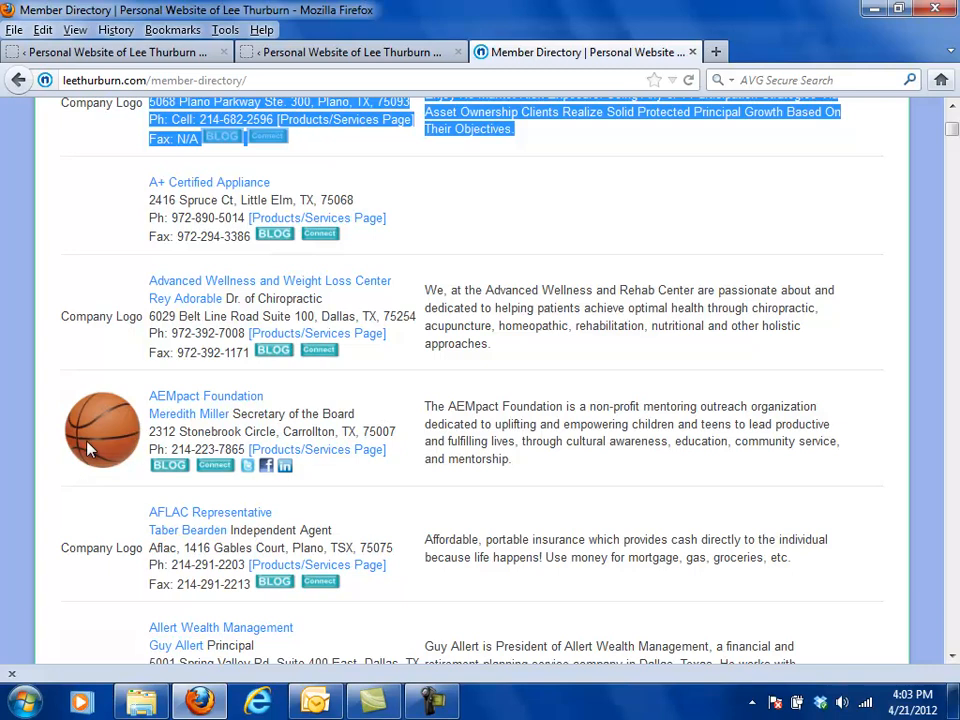
left_click_drag(149, 413, 315, 465)
left_click(455, 431)
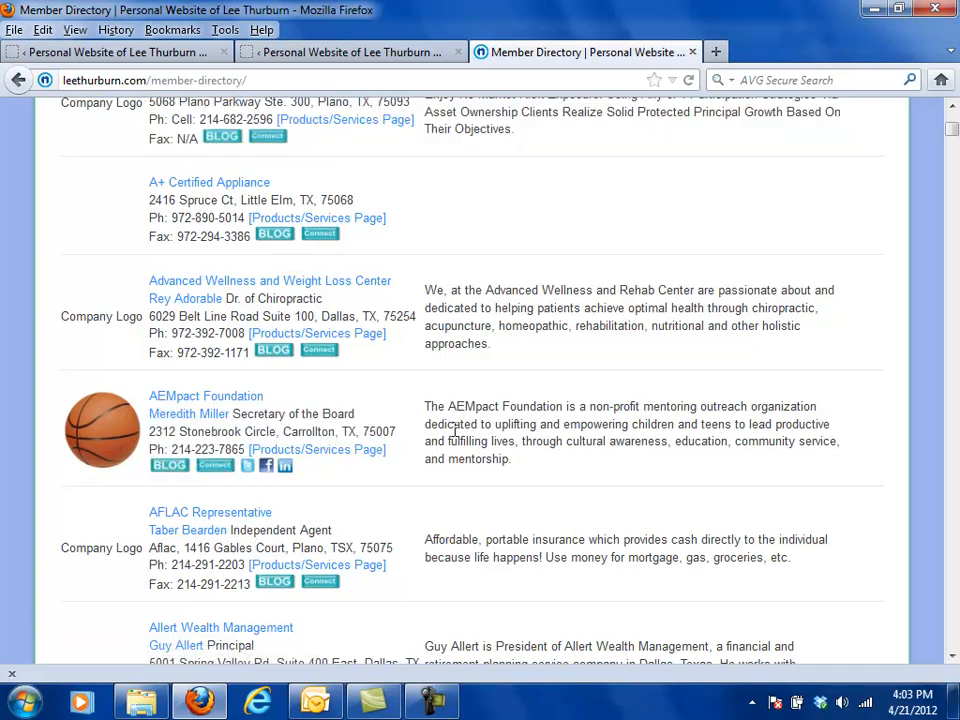
left_click_drag(449, 414, 512, 458)
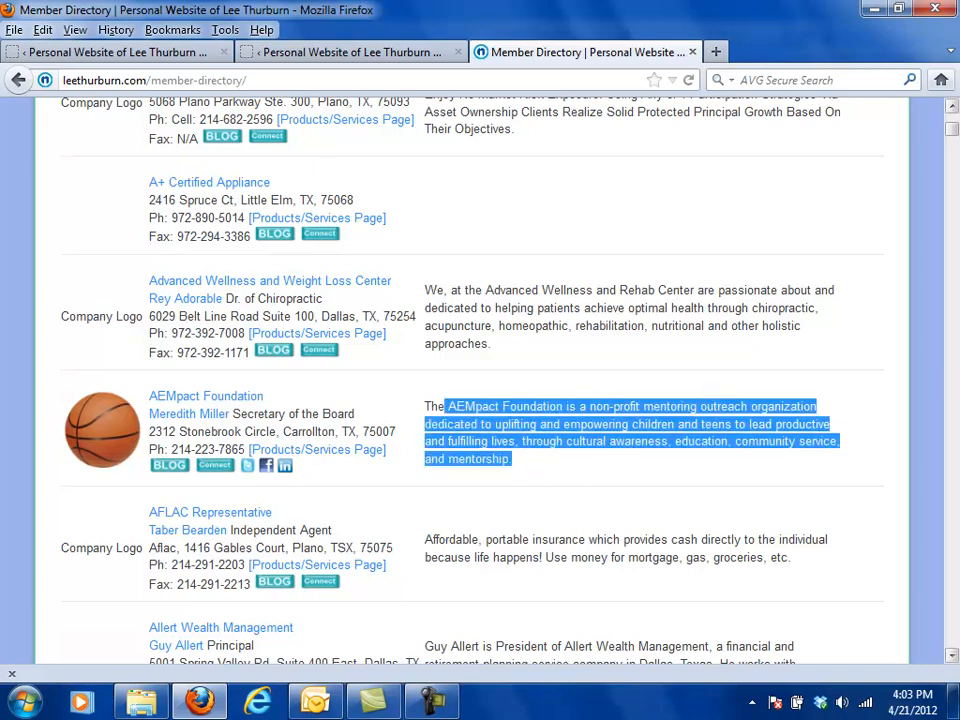
Return to the Configure Member Directory page and review its settings from the display format back up to Step One
left_click(360, 52)
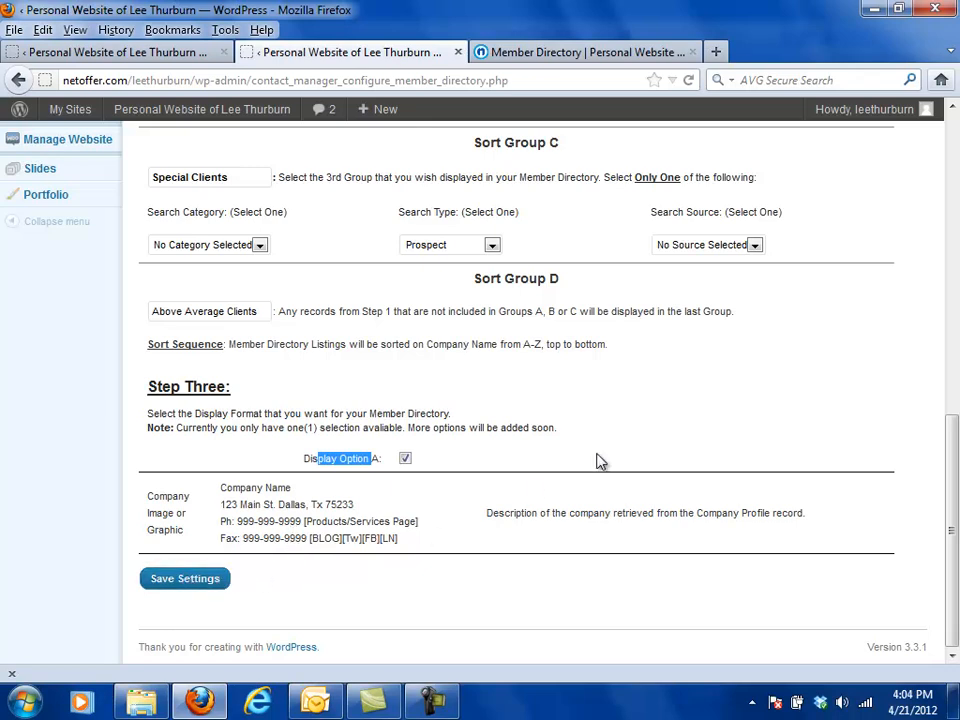
scroll(704, 433, "up", 3)
scroll(705, 433, "up", 3)
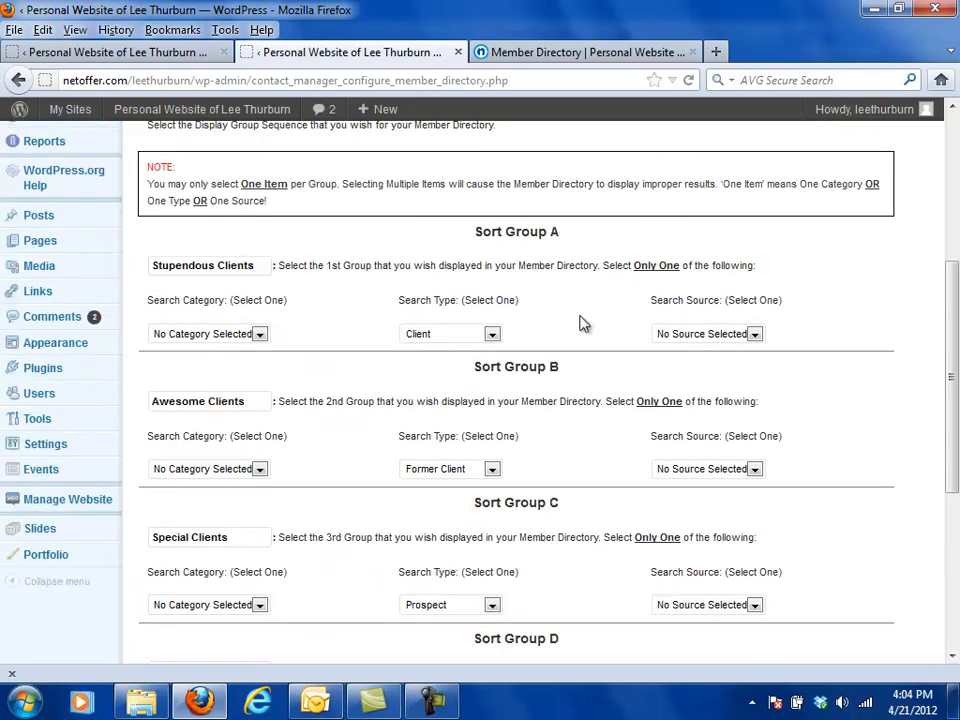
scroll(584, 324, "up", 2)
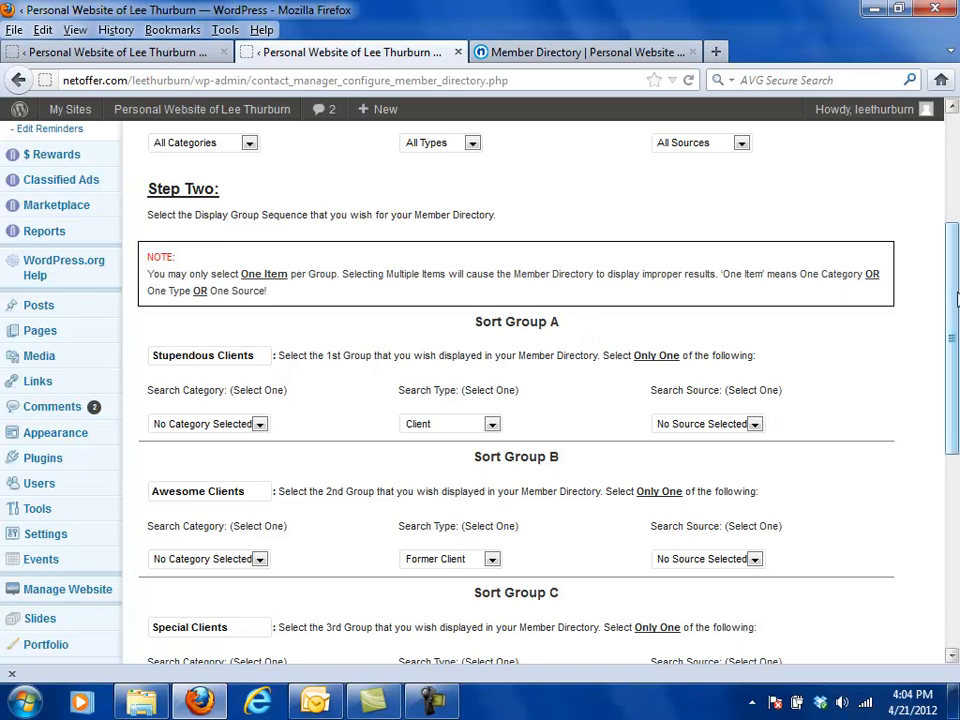
left_click_drag(955, 296, 957, 190)
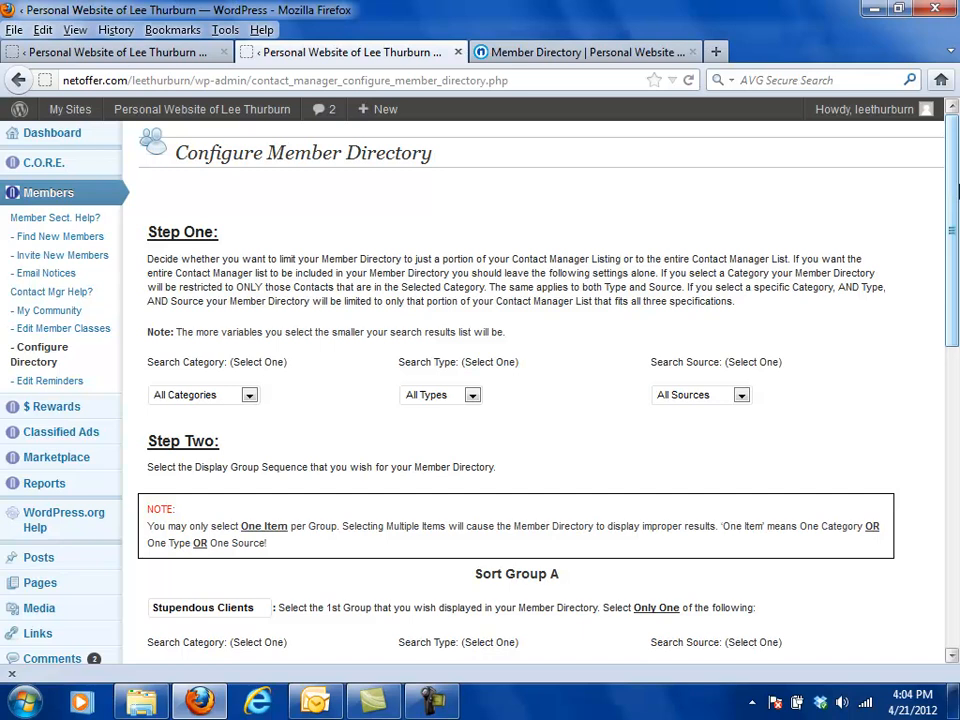